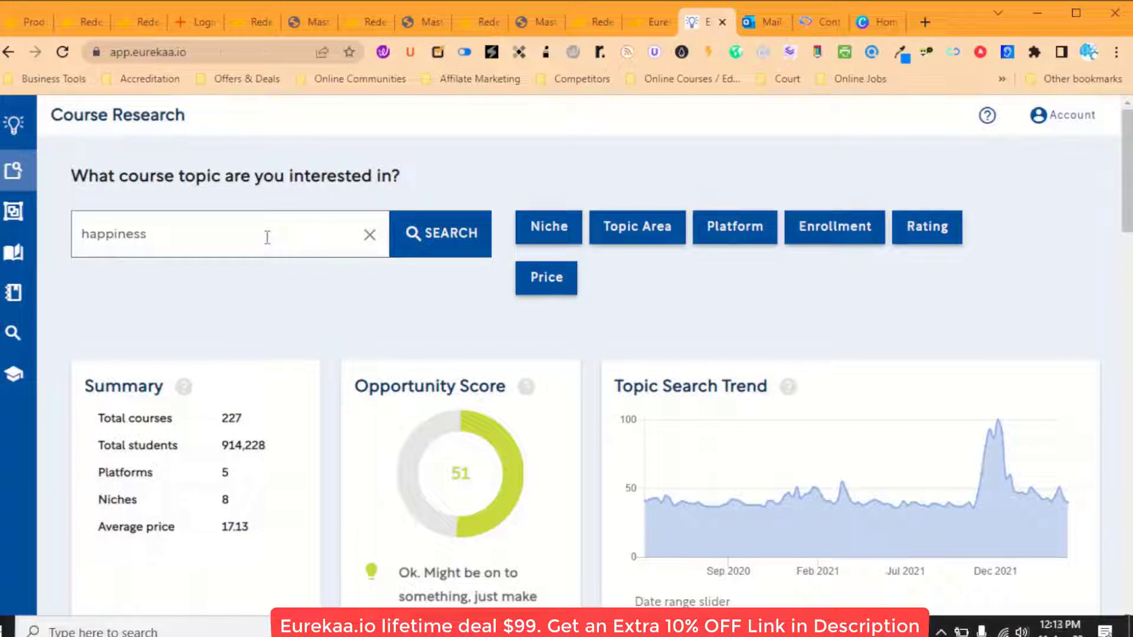
Step: Look through the niche, topic area and platform filter options
{"action": "left_click", "coordinate": [560, 234]}
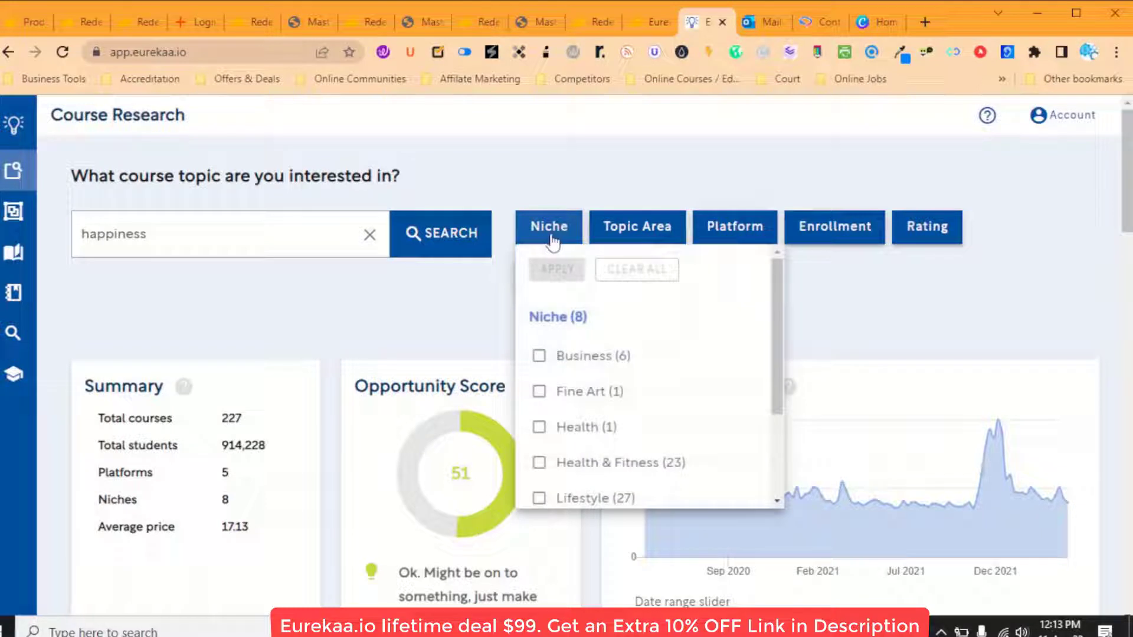
{"action": "scroll", "coordinate": [625, 356], "scroll_direction": "down", "scroll_amount": 4}
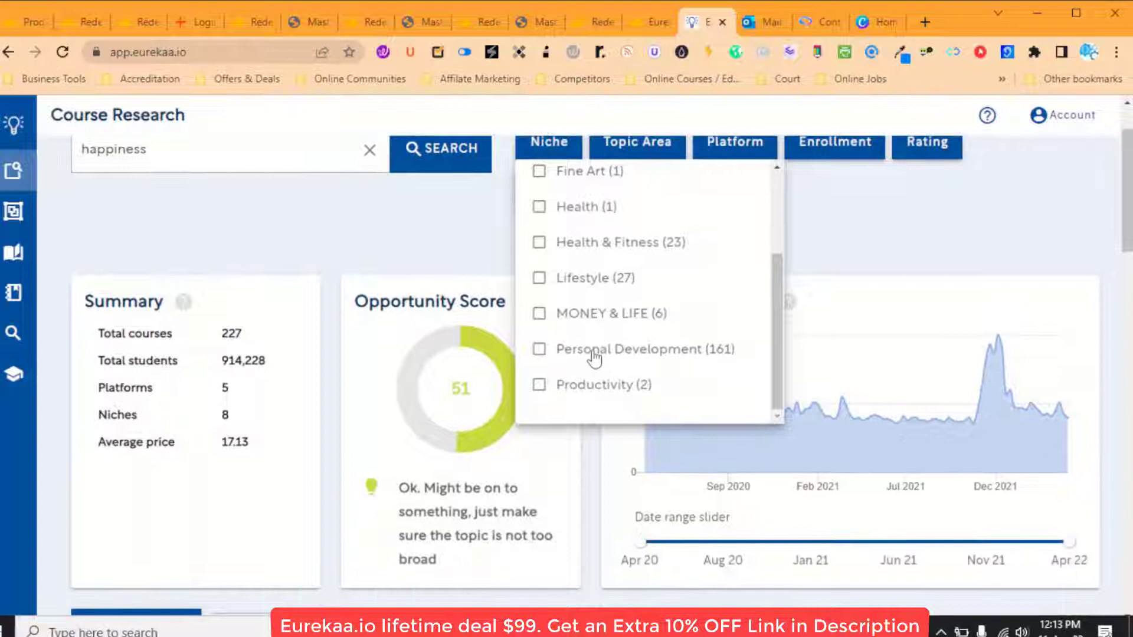
{"action": "scroll", "coordinate": [595, 357], "scroll_direction": "up", "scroll_amount": 1}
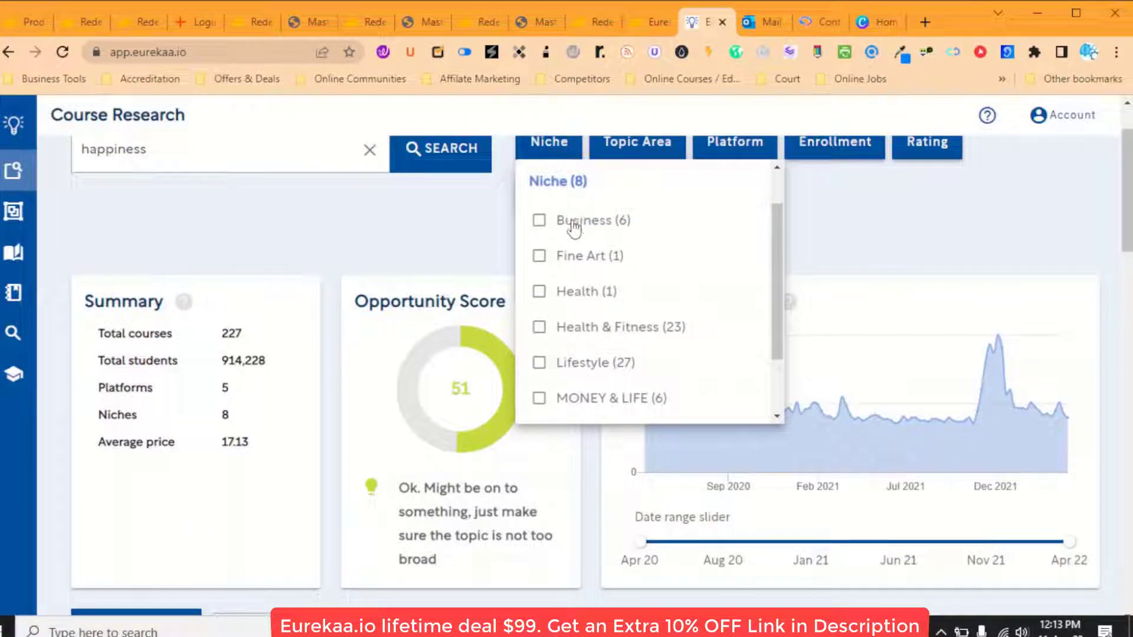
{"action": "scroll", "coordinate": [583, 239], "scroll_direction": "up", "scroll_amount": 3}
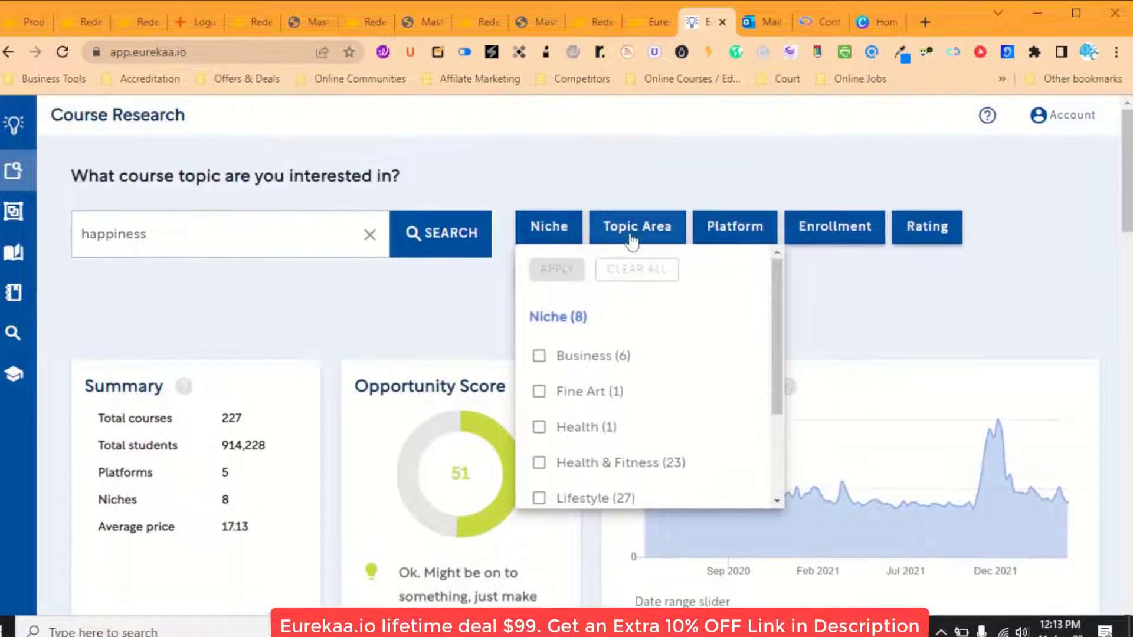
{"action": "left_click", "coordinate": [631, 236]}
{"action": "left_click", "coordinate": [738, 229]}
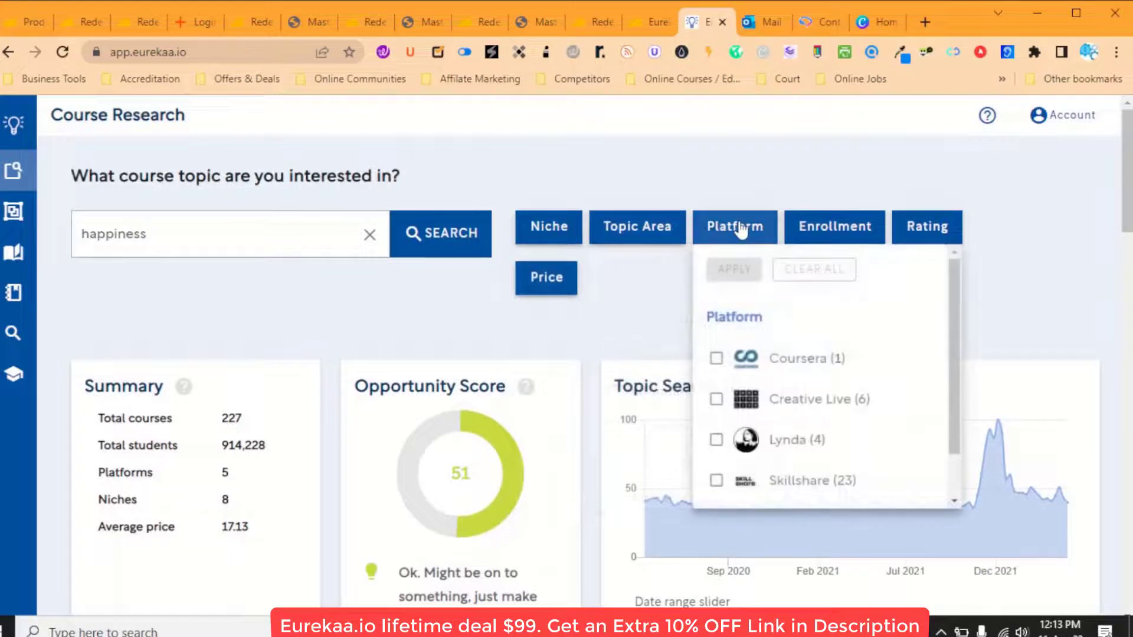
{"action": "scroll", "coordinate": [767, 378], "scroll_direction": "down", "scroll_amount": 1}
{"action": "left_click", "coordinate": [635, 227]}
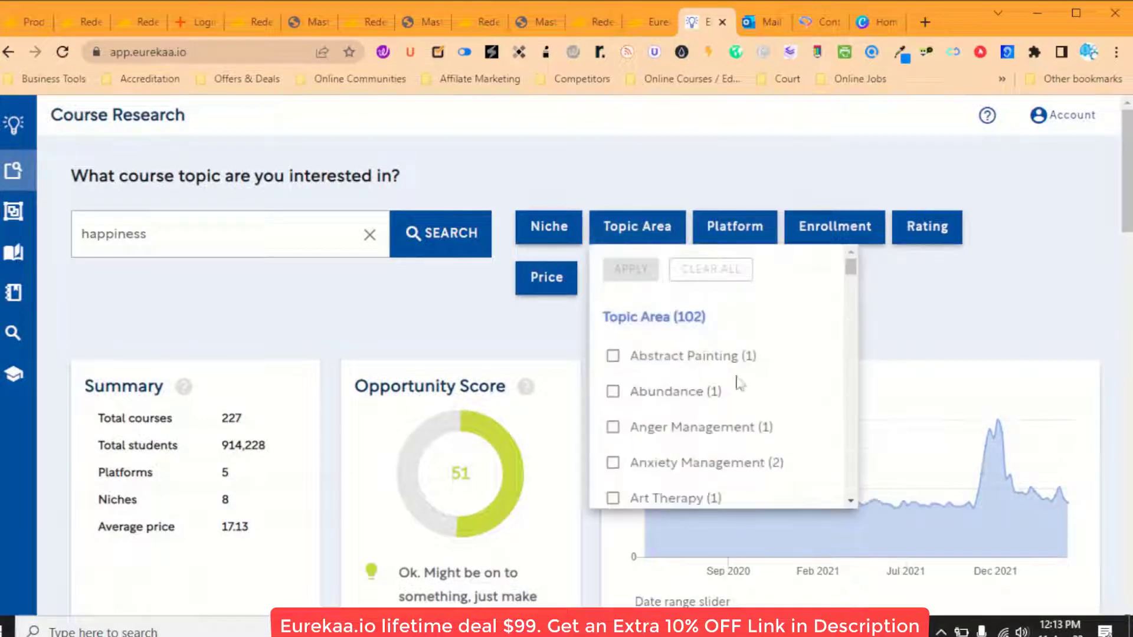
Step: Check the enrollment range, rating range and price range filters, then close the price panel
{"action": "scroll", "coordinate": [740, 377], "scroll_direction": "down", "scroll_amount": 1}
{"action": "scroll", "coordinate": [740, 383], "scroll_direction": "down", "scroll_amount": 5}
{"action": "left_click", "coordinate": [834, 229]}
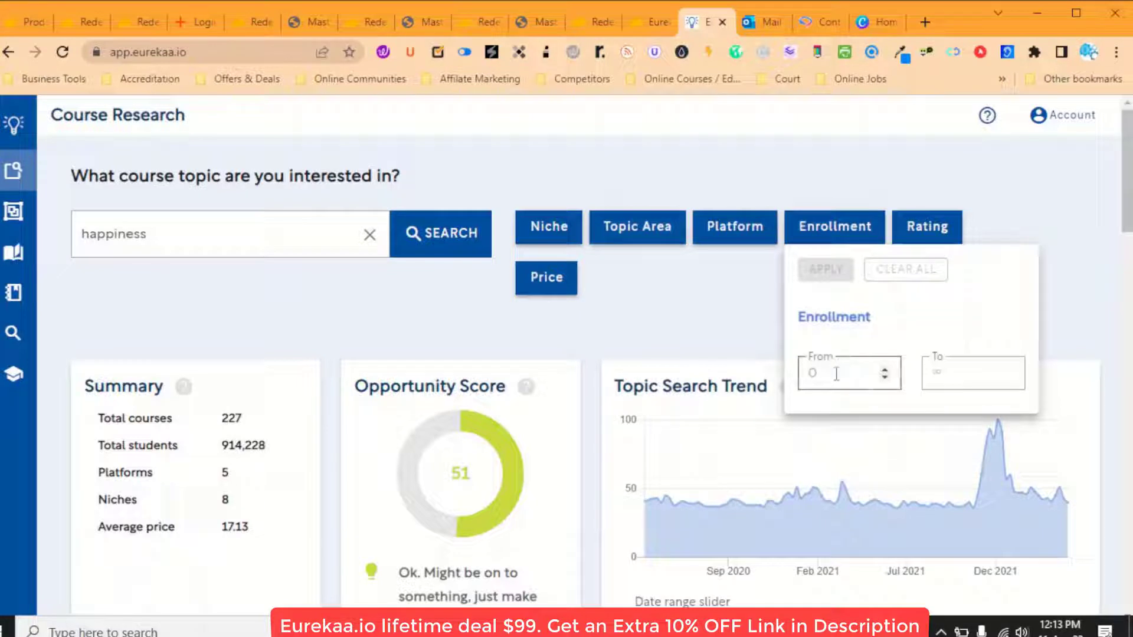
{"action": "left_click", "coordinate": [926, 233]}
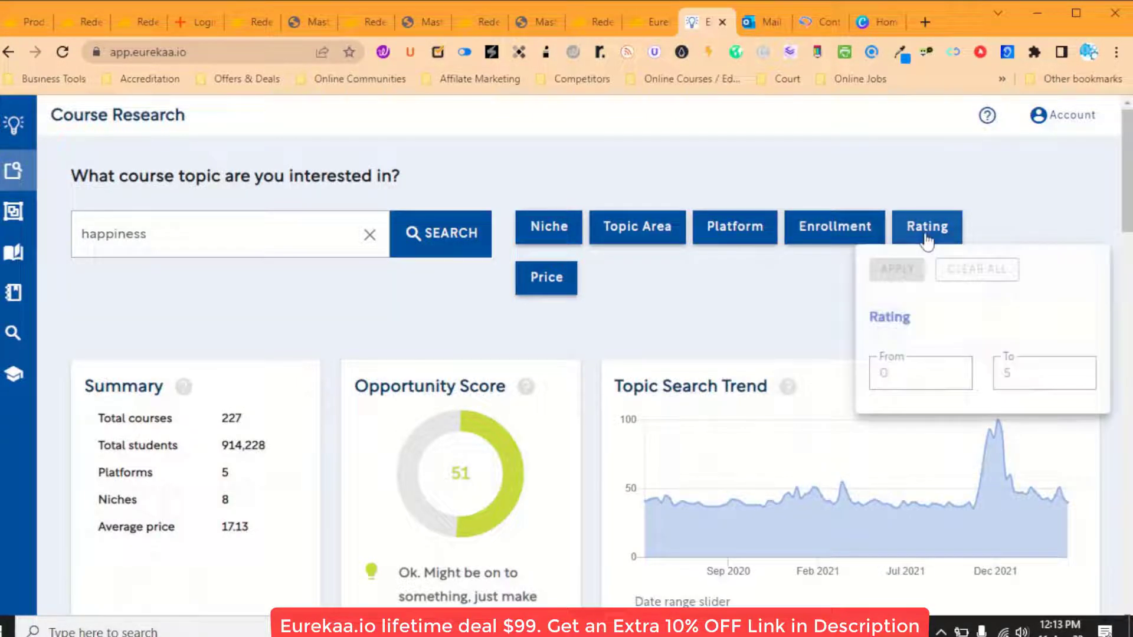
{"action": "left_click", "coordinate": [550, 292]}
{"action": "left_click", "coordinate": [291, 295]}
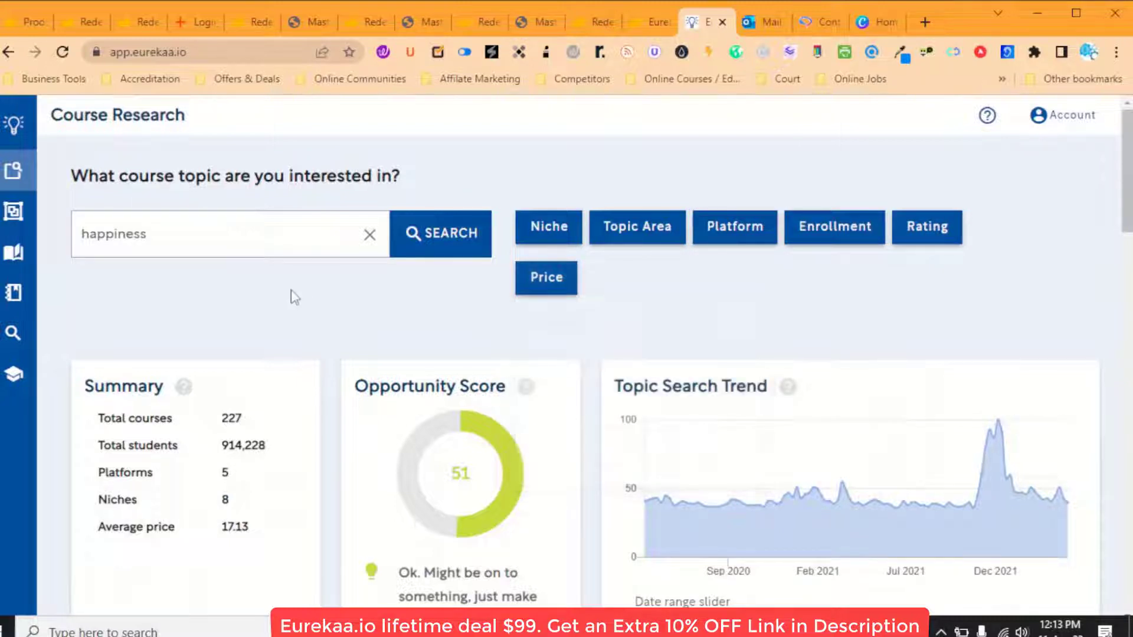
Step: Narrow the happiness search trend chart to 2021-08-29 through 2022-03-13
{"action": "scroll", "coordinate": [291, 295], "scroll_direction": "down", "scroll_amount": 1}
{"action": "mouse_move", "coordinate": [190, 312]}
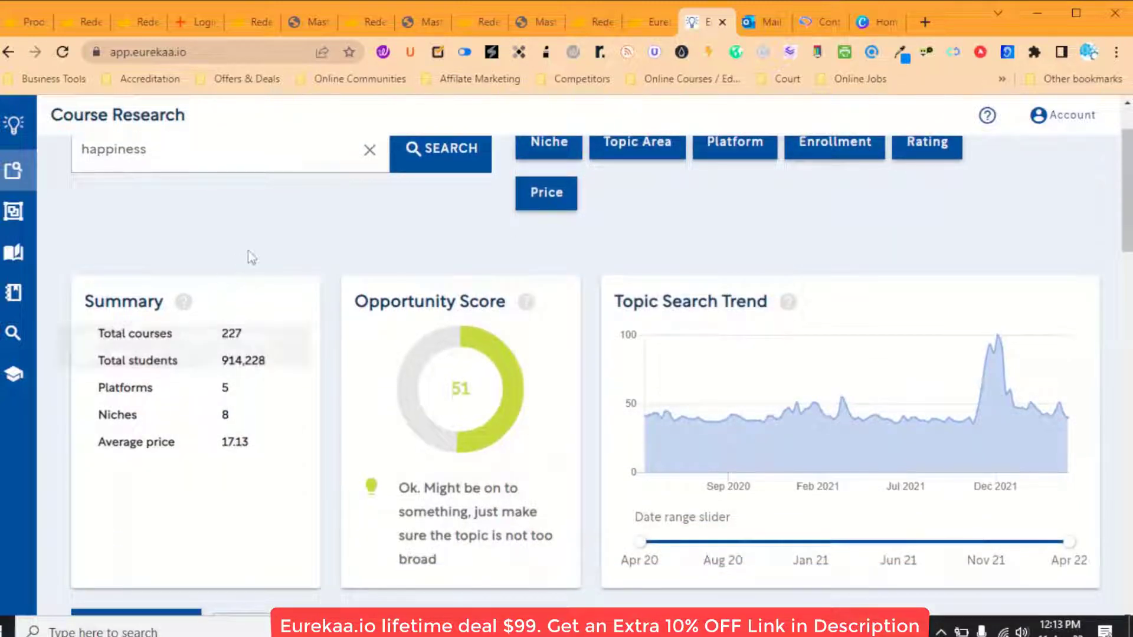
{"action": "scroll", "coordinate": [254, 271], "scroll_direction": "down", "scroll_amount": 1}
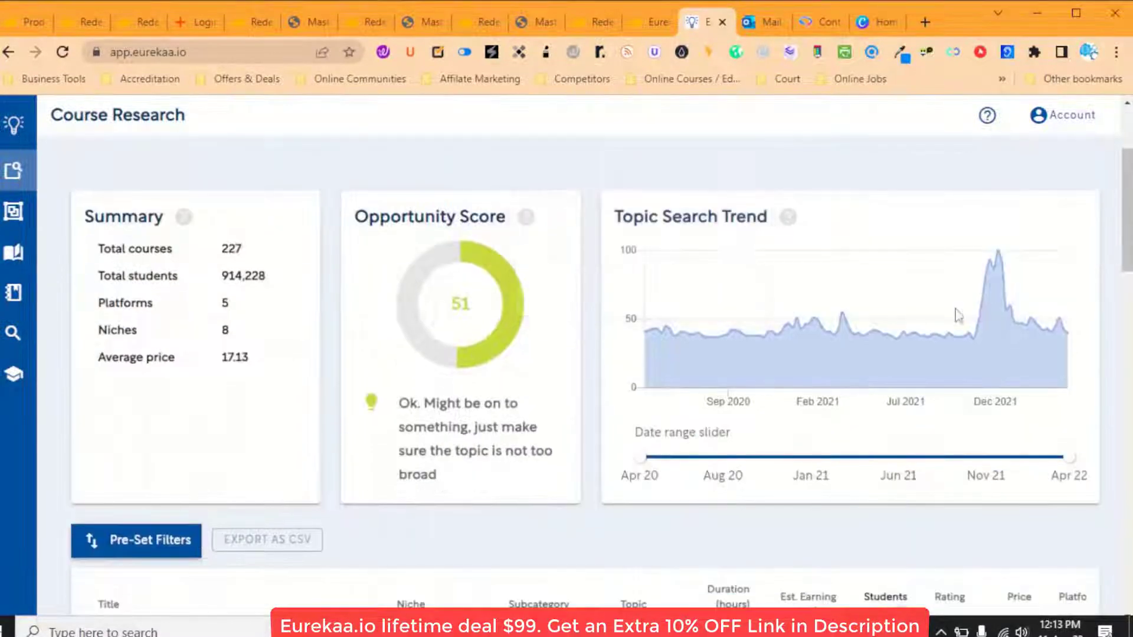
{"action": "mouse_move", "coordinate": [1070, 459]}
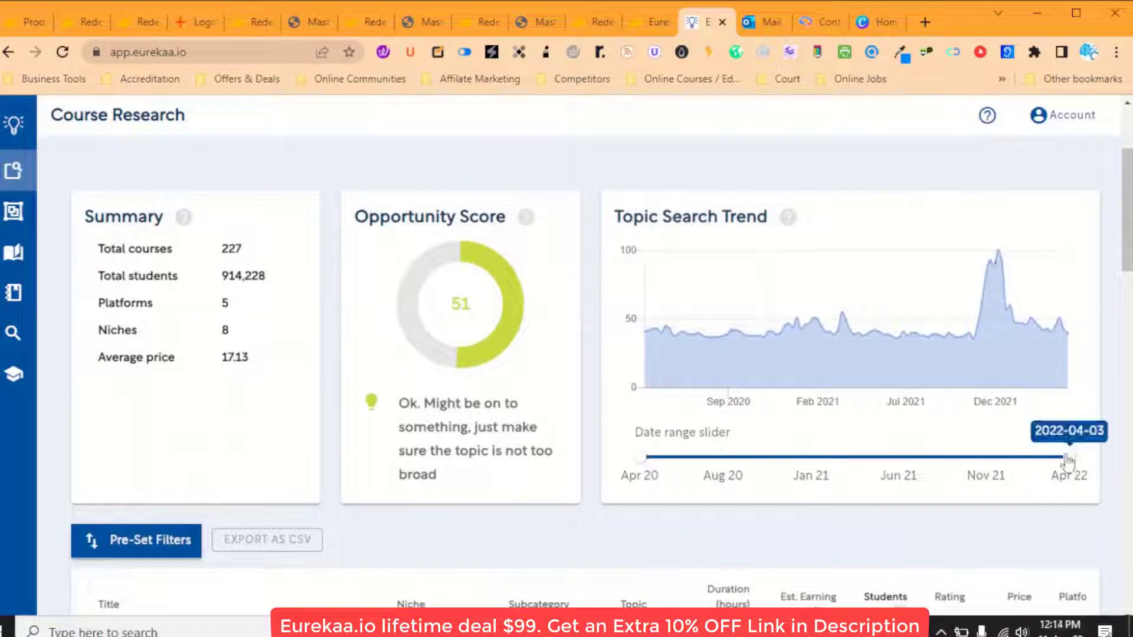
{"action": "left_click_drag", "start_coordinate": [1072, 460], "coordinate": [1038, 468]}
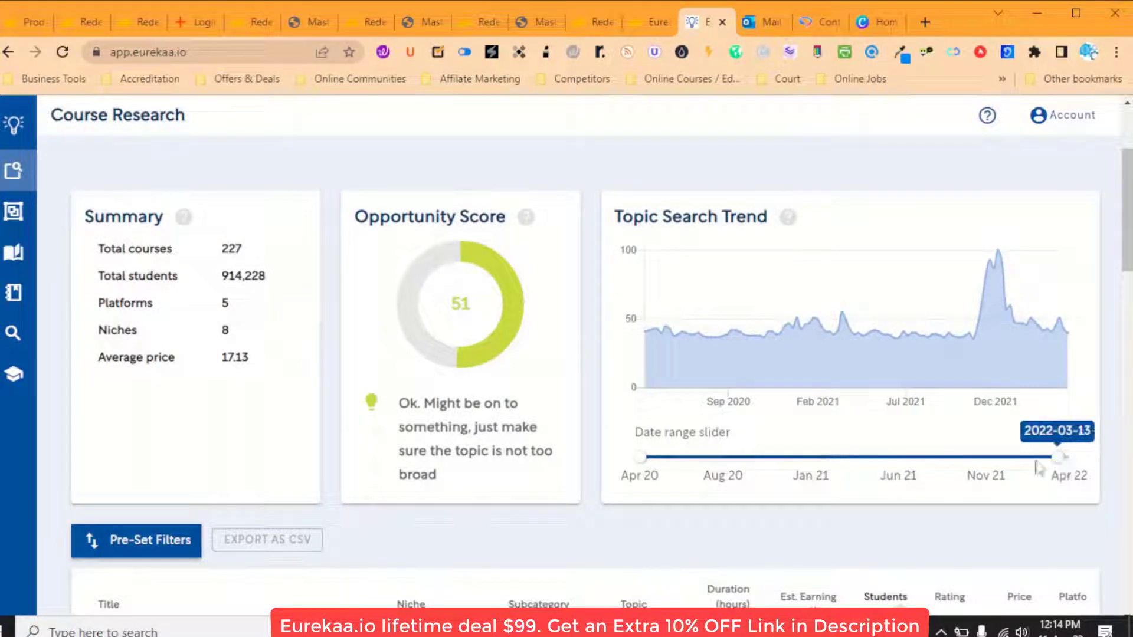
{"action": "left_click_drag", "start_coordinate": [642, 459], "coordinate": [925, 472]}
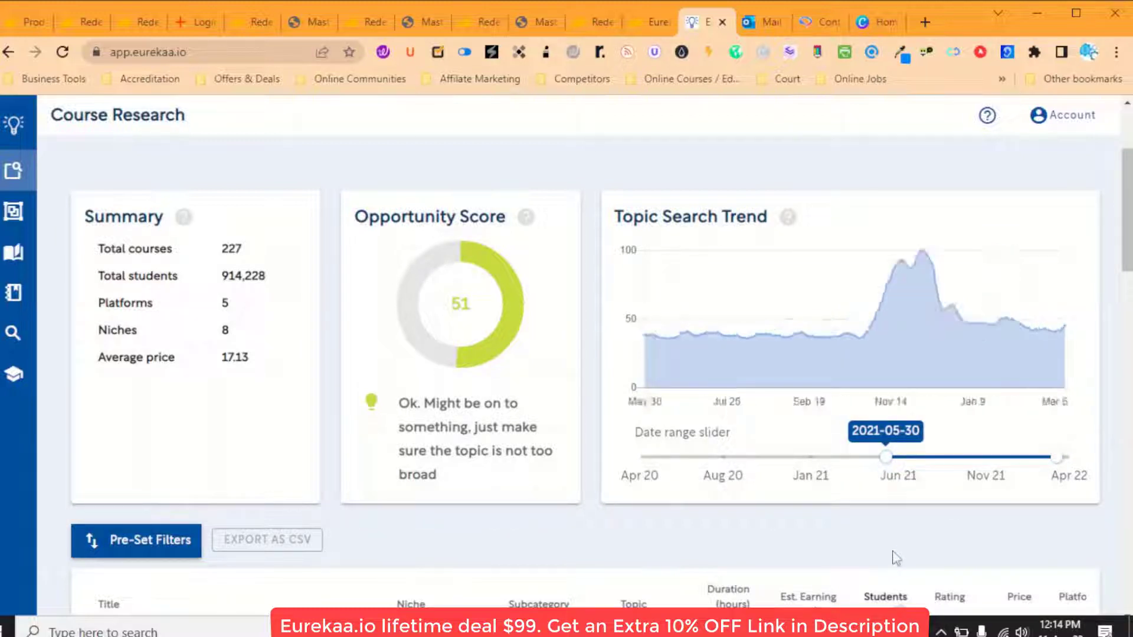
{"action": "left_click_drag", "start_coordinate": [886, 464], "coordinate": [940, 458]}
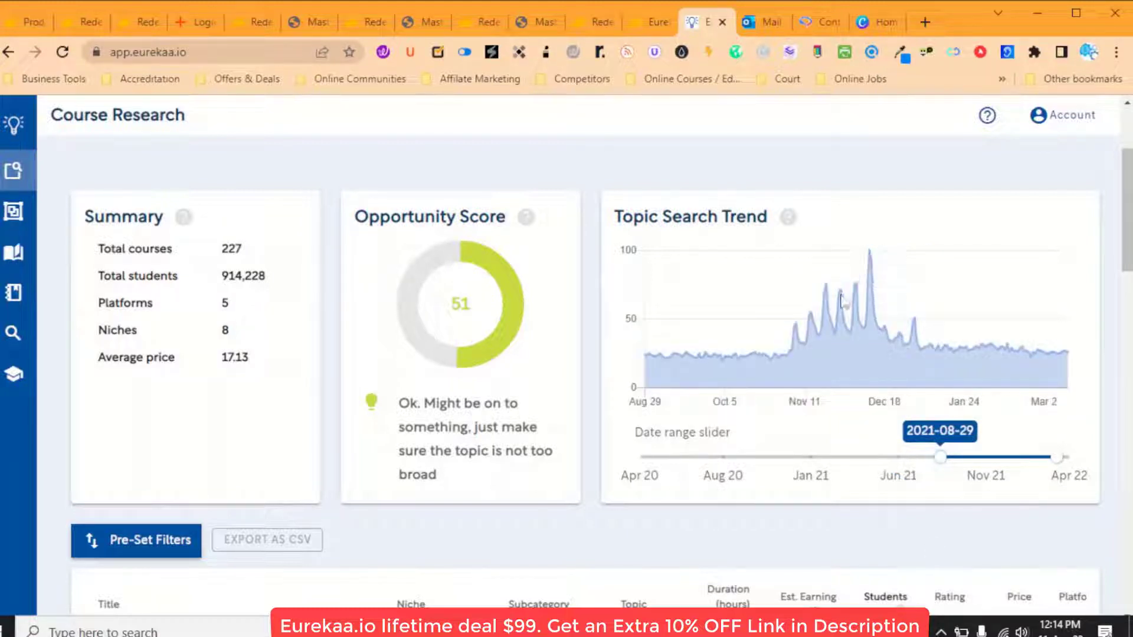
Step: Sort the happiness course table by Est. Earning, highest first
{"action": "mouse_move", "coordinate": [850, 337]}
{"action": "scroll", "coordinate": [137, 207], "scroll_direction": "down", "scroll_amount": 5}
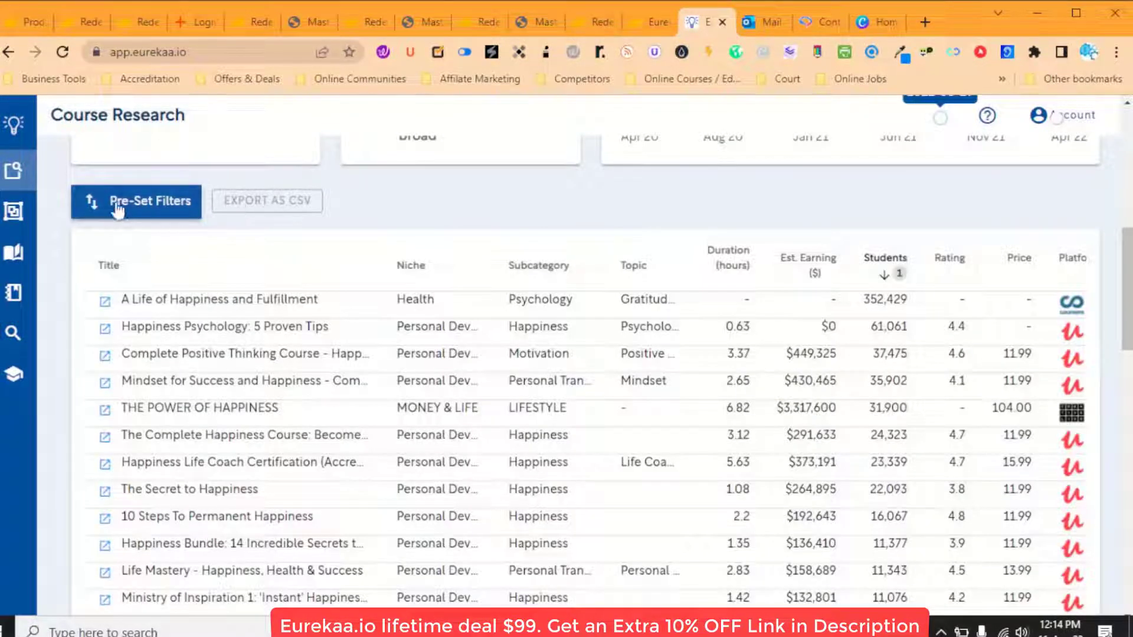
{"action": "scroll", "coordinate": [386, 319], "scroll_direction": "up", "scroll_amount": 1}
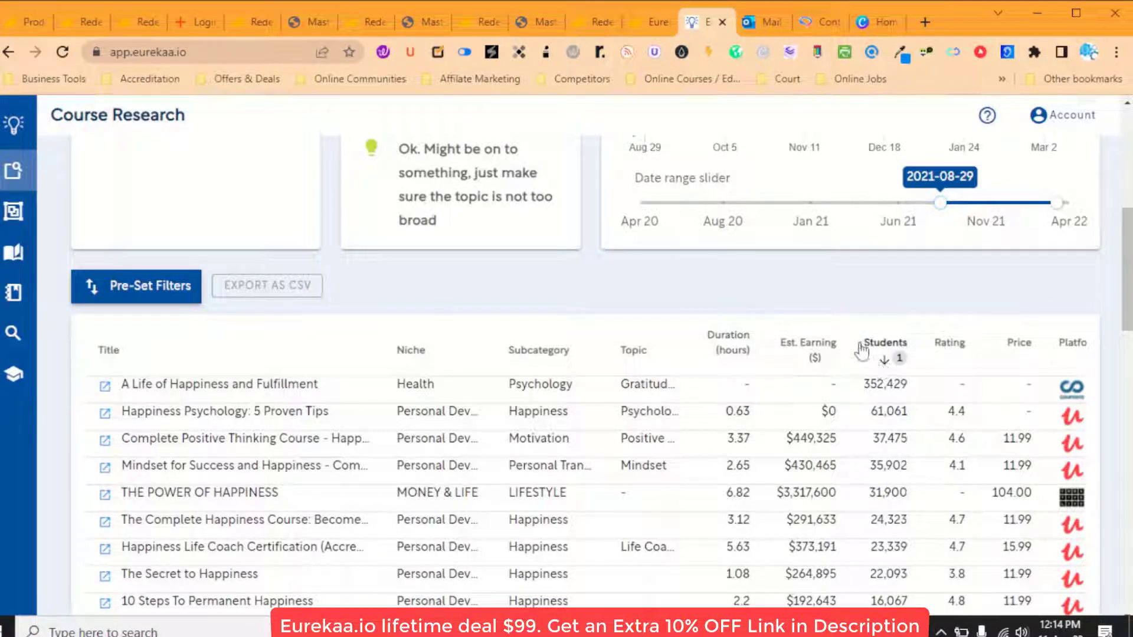
{"action": "scroll", "coordinate": [861, 351], "scroll_direction": "down", "scroll_amount": 1}
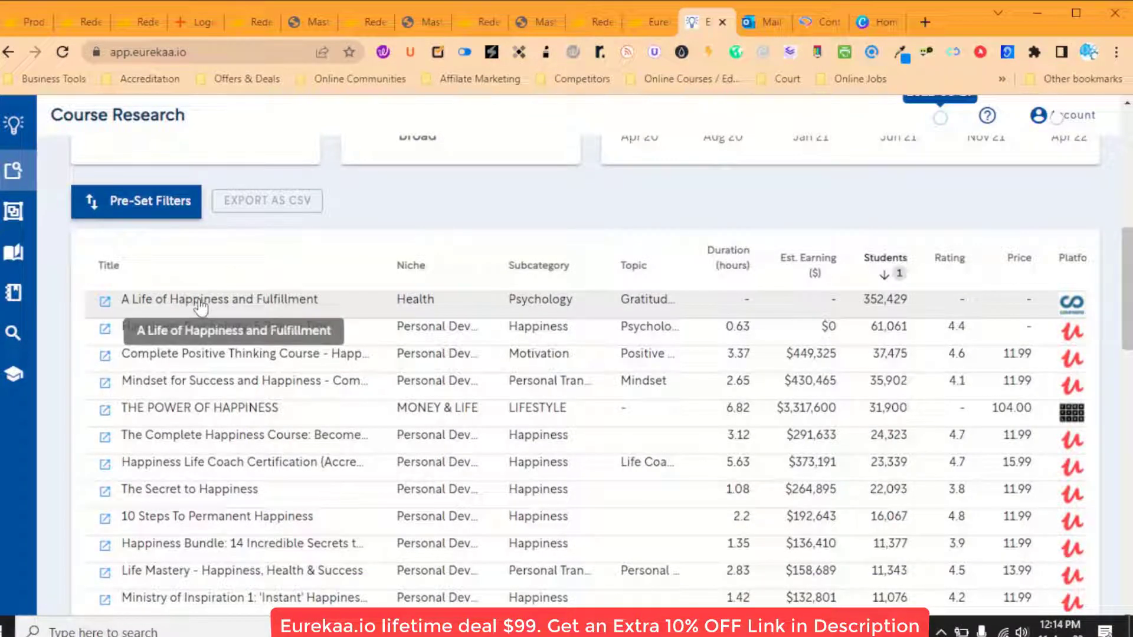
{"action": "left_click", "coordinate": [807, 272]}
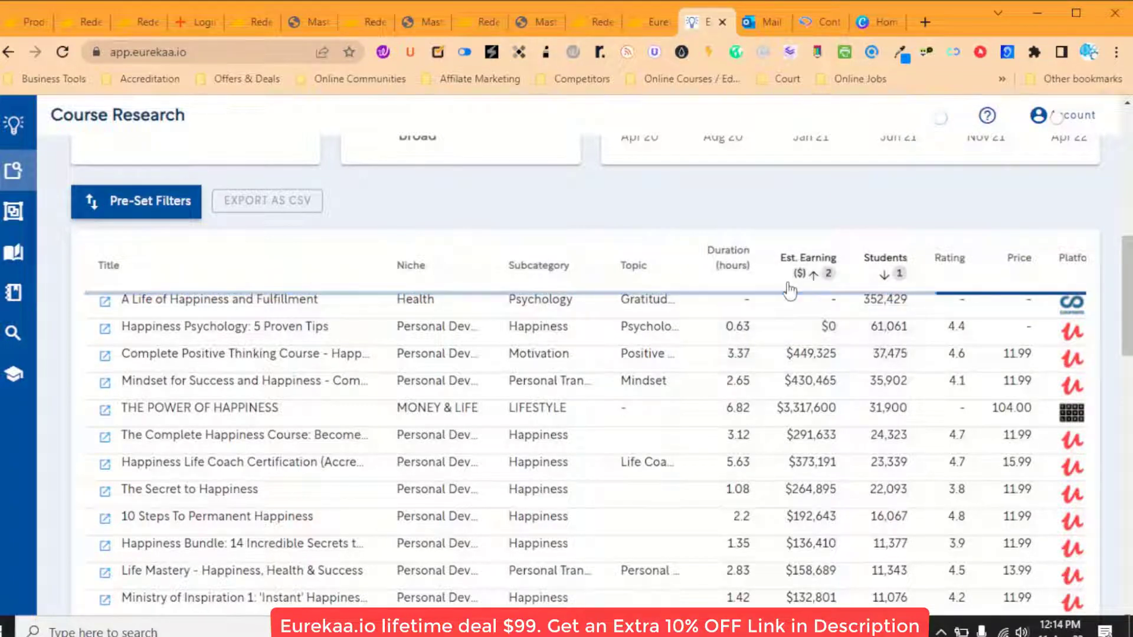
{"action": "scroll", "coordinate": [827, 324], "scroll_direction": "up", "scroll_amount": 3}
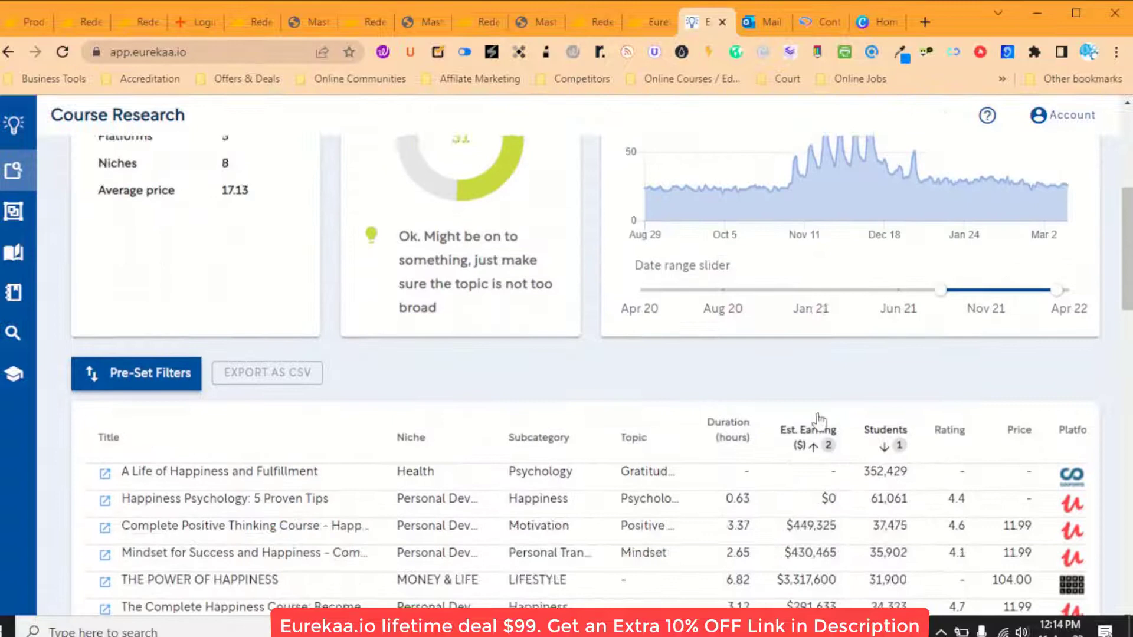
{"action": "scroll", "coordinate": [802, 413], "scroll_direction": "down", "scroll_amount": 3}
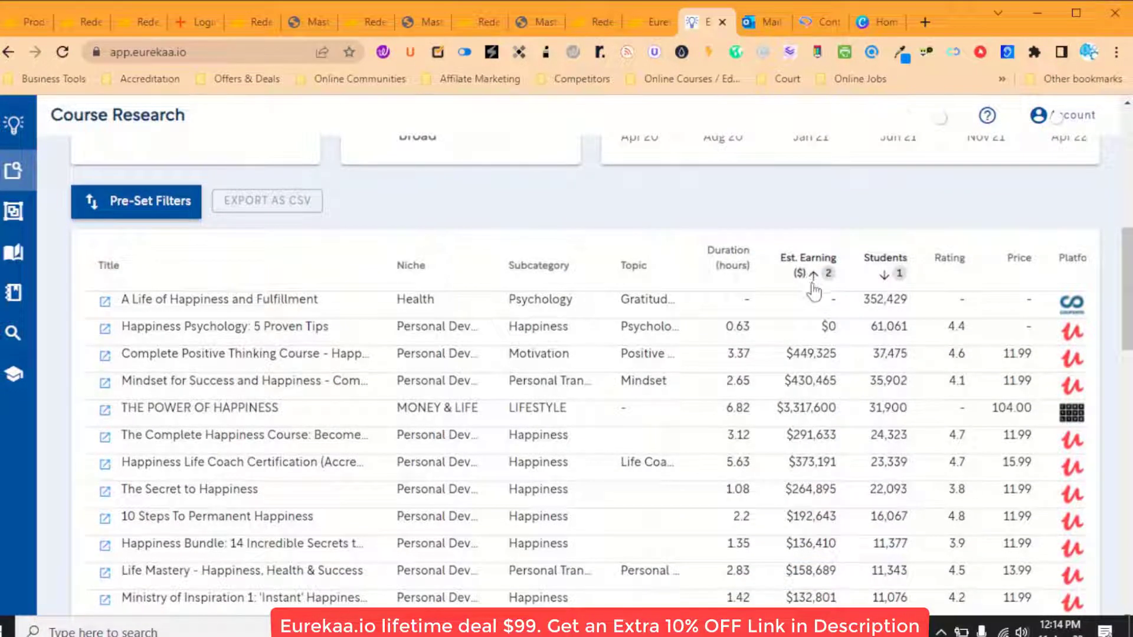
{"action": "left_click", "coordinate": [813, 275]}
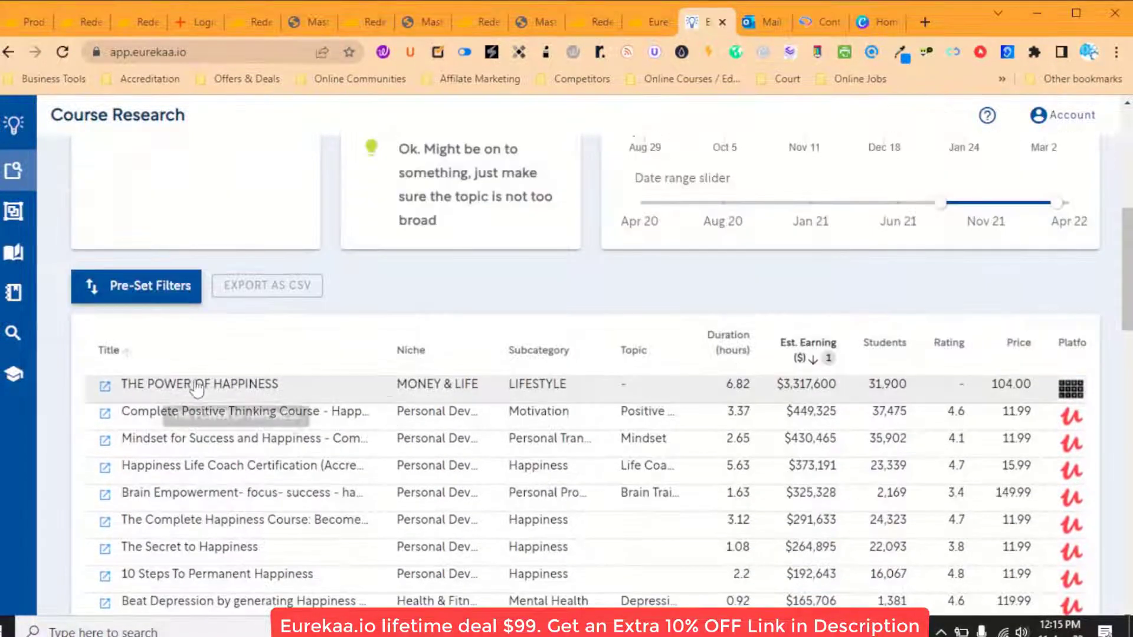
Step: Load the next hundred courses into the results table
{"action": "scroll", "coordinate": [250, 390], "scroll_direction": "down", "scroll_amount": 1}
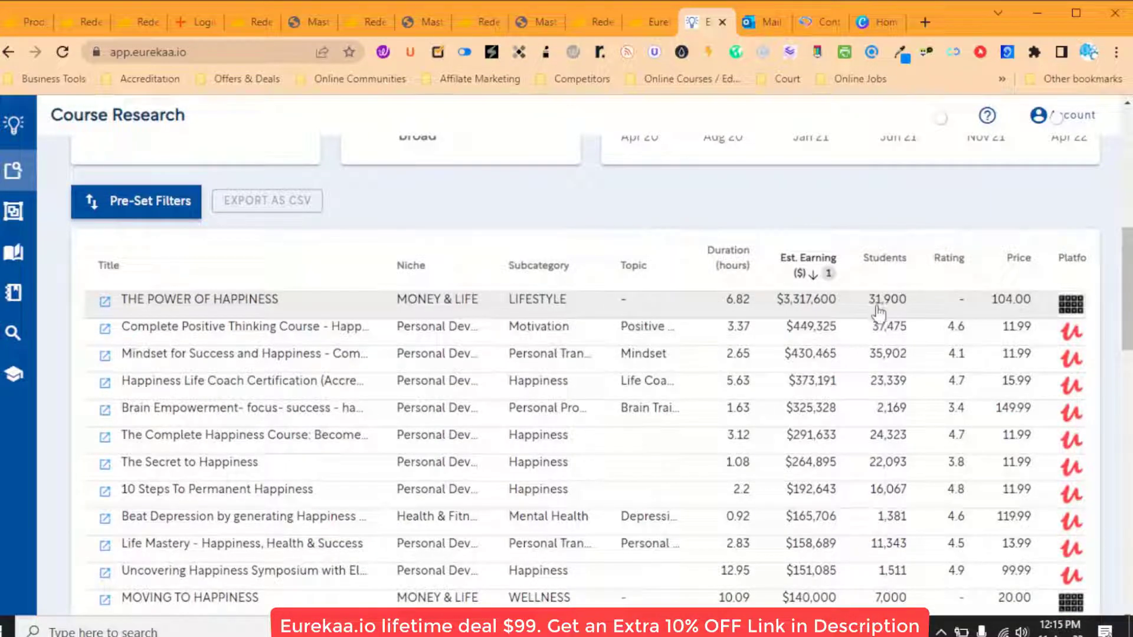
{"action": "scroll", "coordinate": [602, 466], "scroll_direction": "down", "scroll_amount": 3}
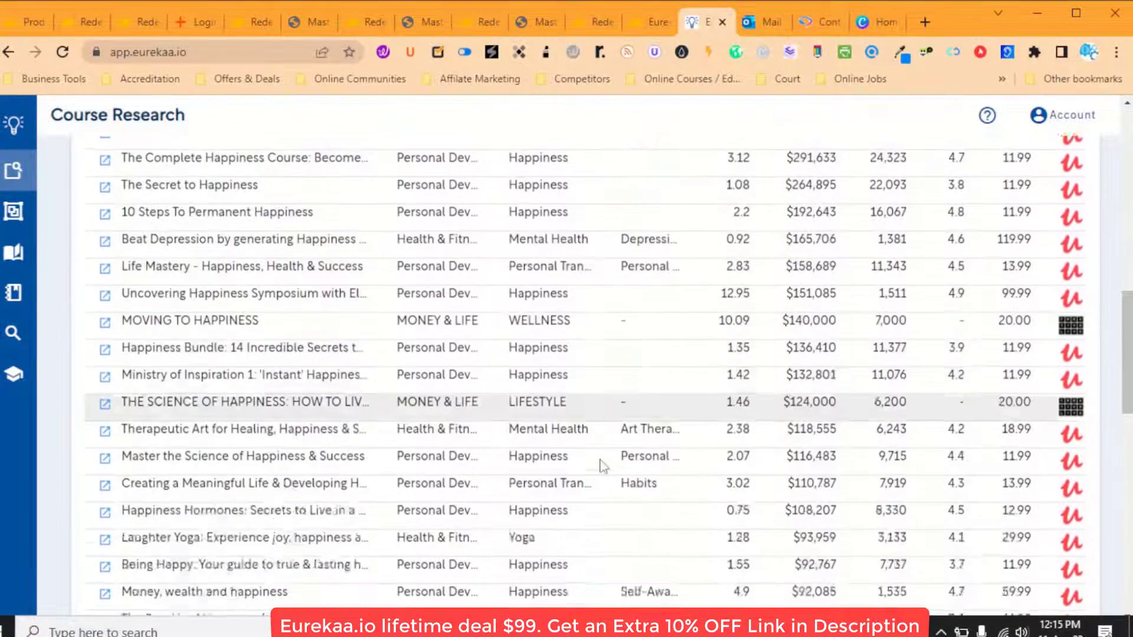
{"action": "scroll", "coordinate": [602, 466], "scroll_direction": "down", "scroll_amount": 12}
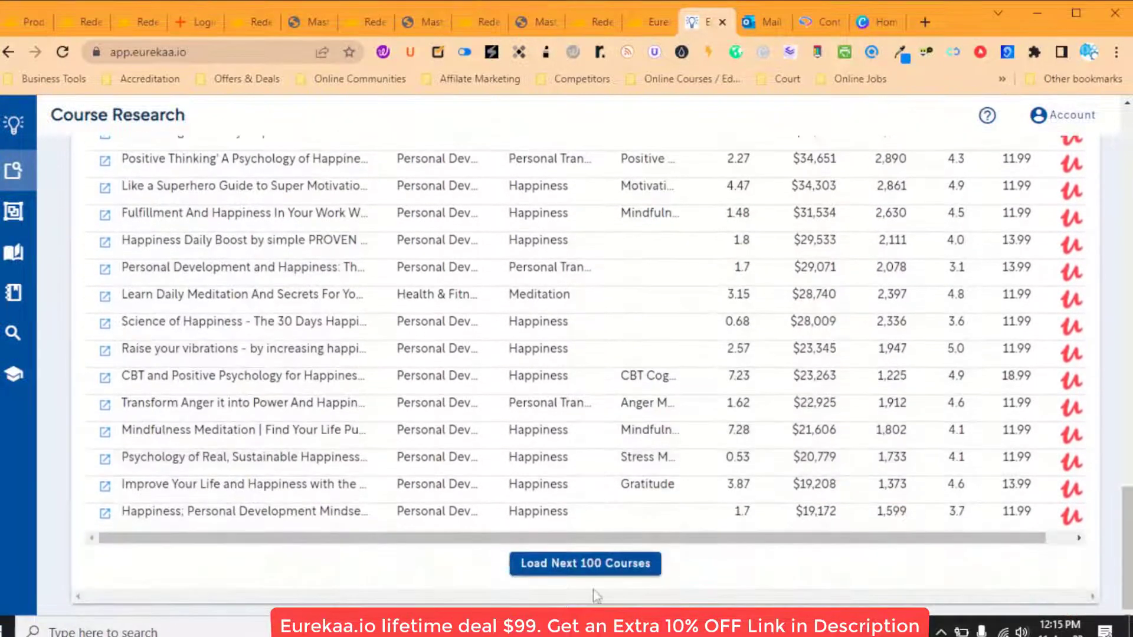
{"action": "left_click", "coordinate": [546, 563]}
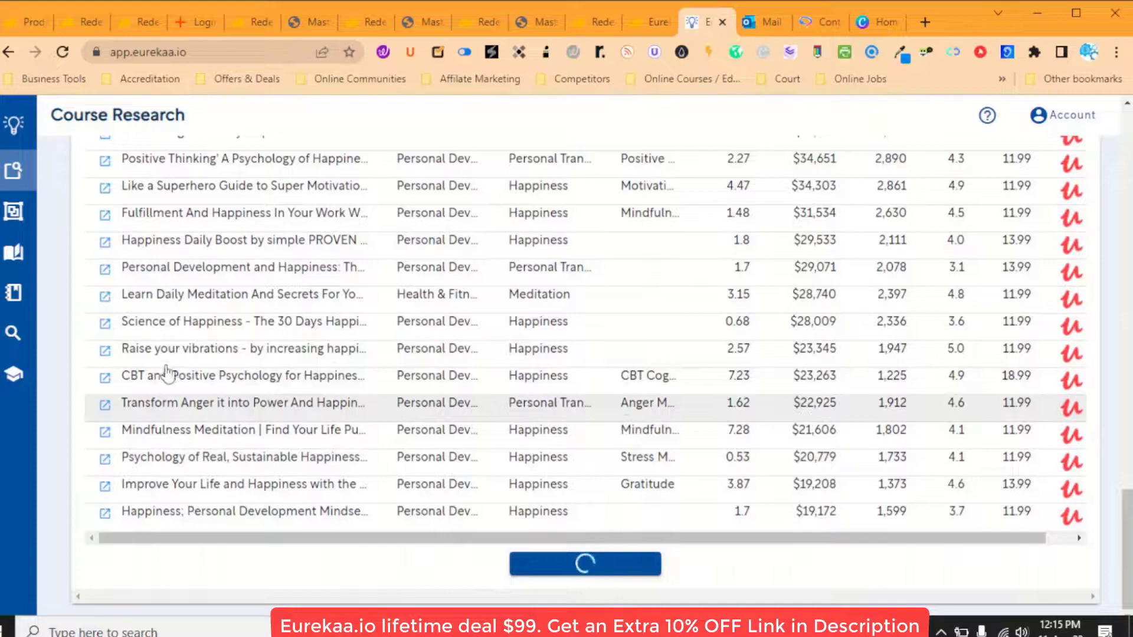
{"action": "scroll", "coordinate": [167, 373], "scroll_direction": "up", "scroll_amount": 20}
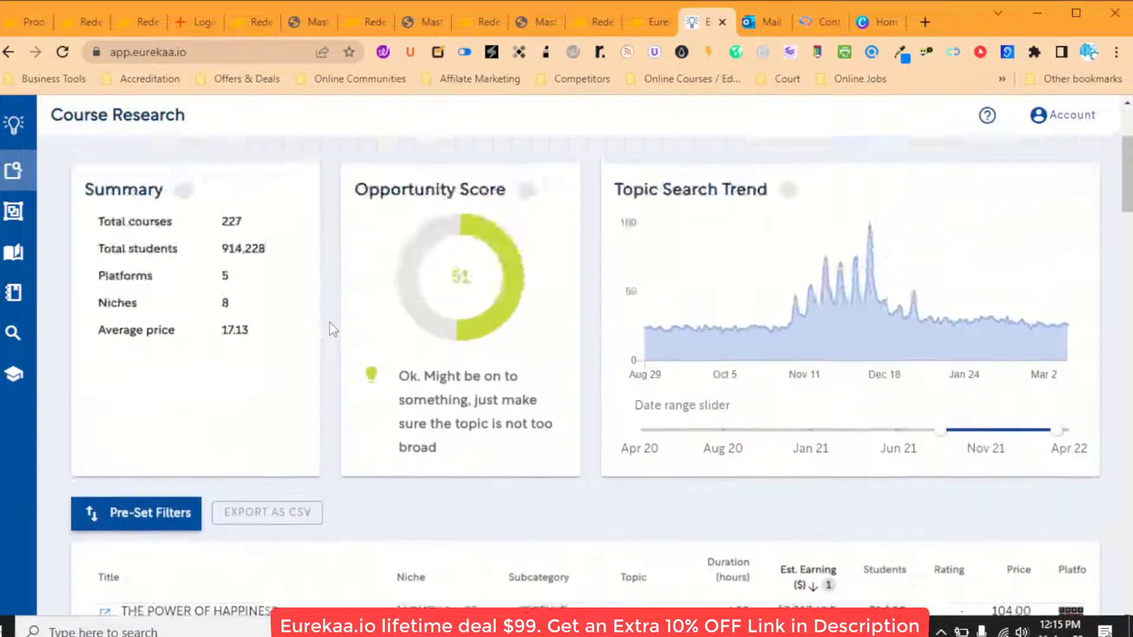
{"action": "scroll", "coordinate": [332, 329], "scroll_direction": "down", "scroll_amount": 4}
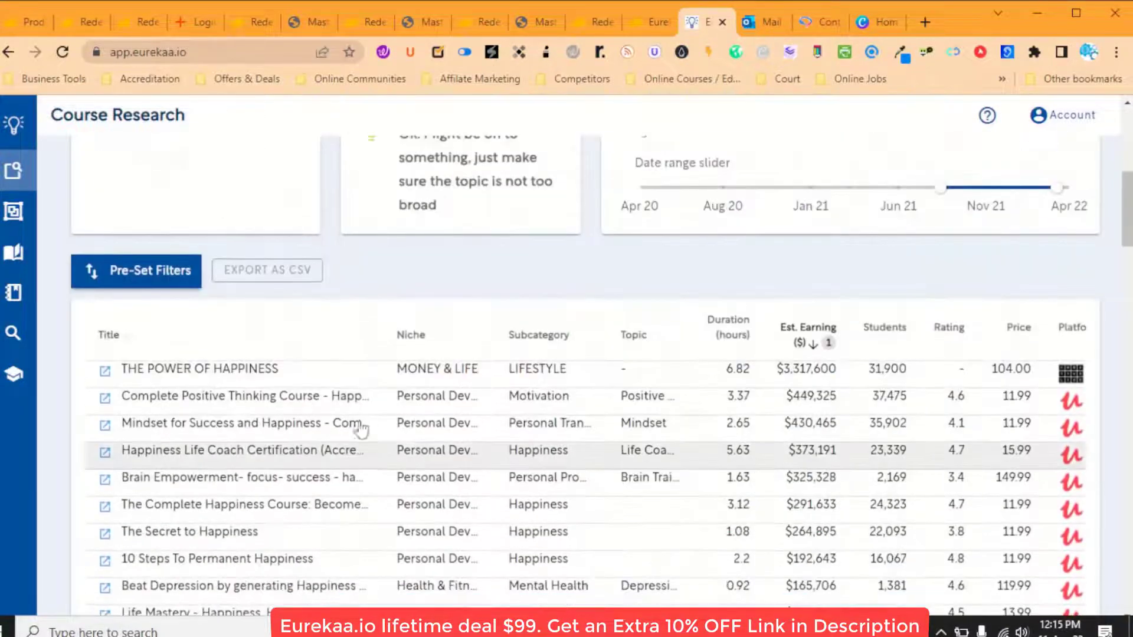
Step: Review the course details of THE POWER OF HAPPINESS
{"action": "left_click", "coordinate": [195, 369]}
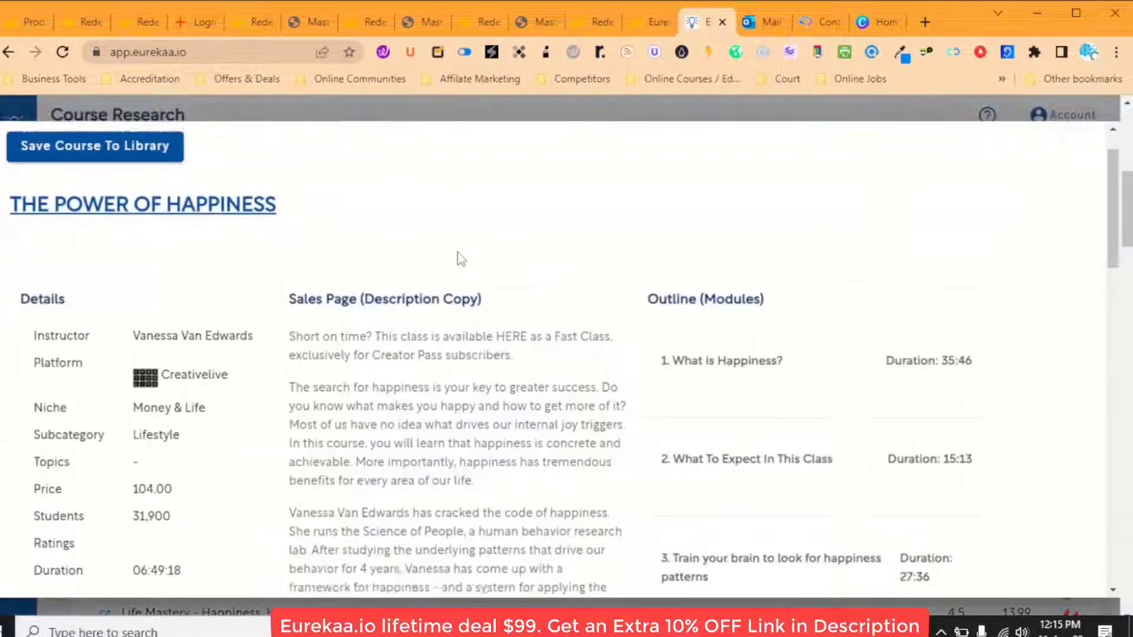
{"action": "scroll", "coordinate": [461, 259], "scroll_direction": "down", "scroll_amount": 1}
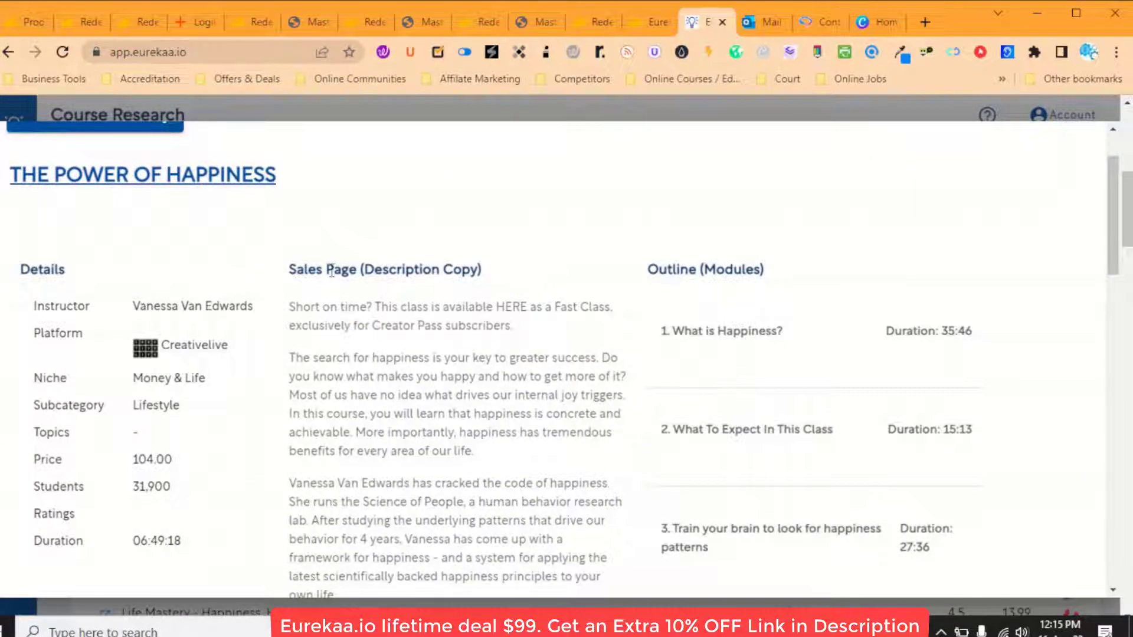
{"action": "scroll", "coordinate": [364, 285], "scroll_direction": "down", "scroll_amount": 2}
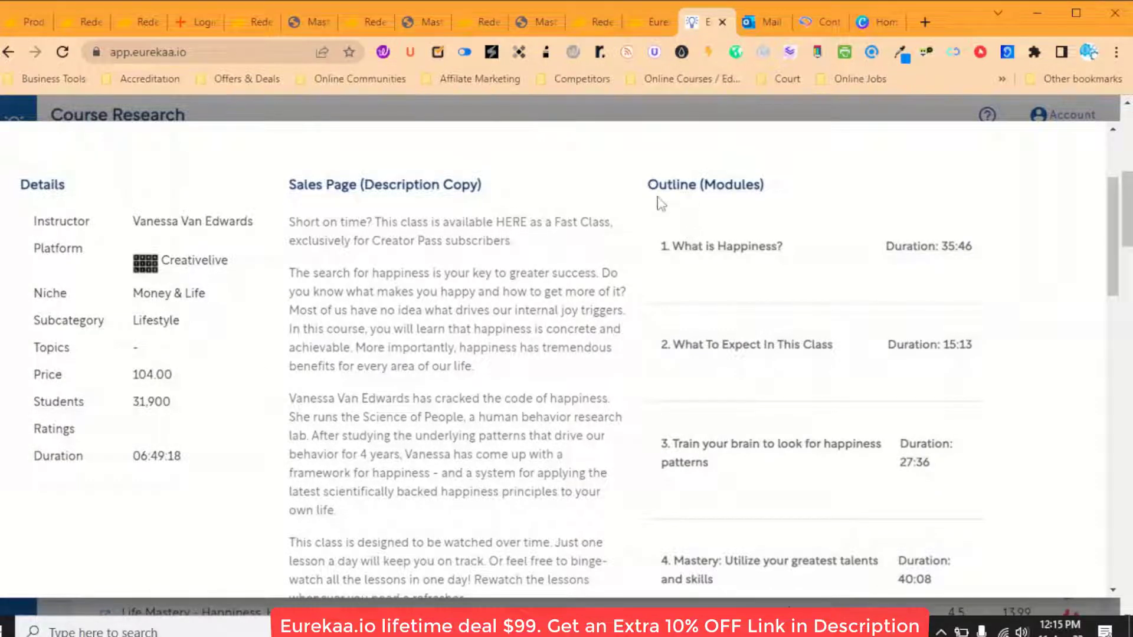
{"action": "scroll", "coordinate": [697, 254], "scroll_direction": "down", "scroll_amount": 4}
{"action": "key", "text": "Escape"}
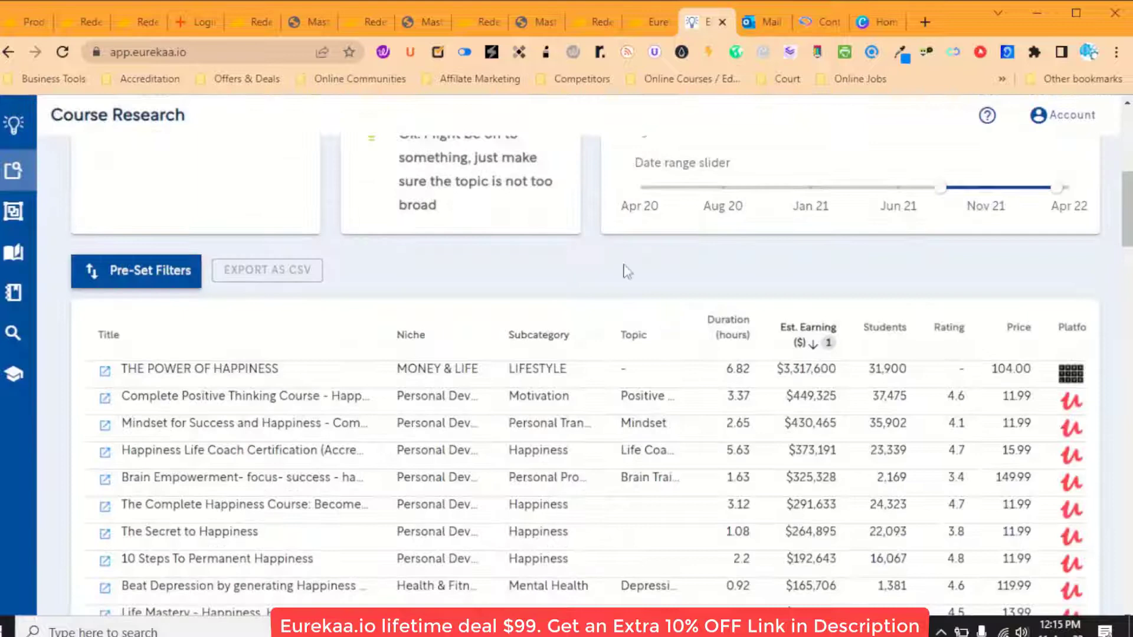
{"action": "scroll", "coordinate": [521, 280], "scroll_direction": "up", "scroll_amount": 8}
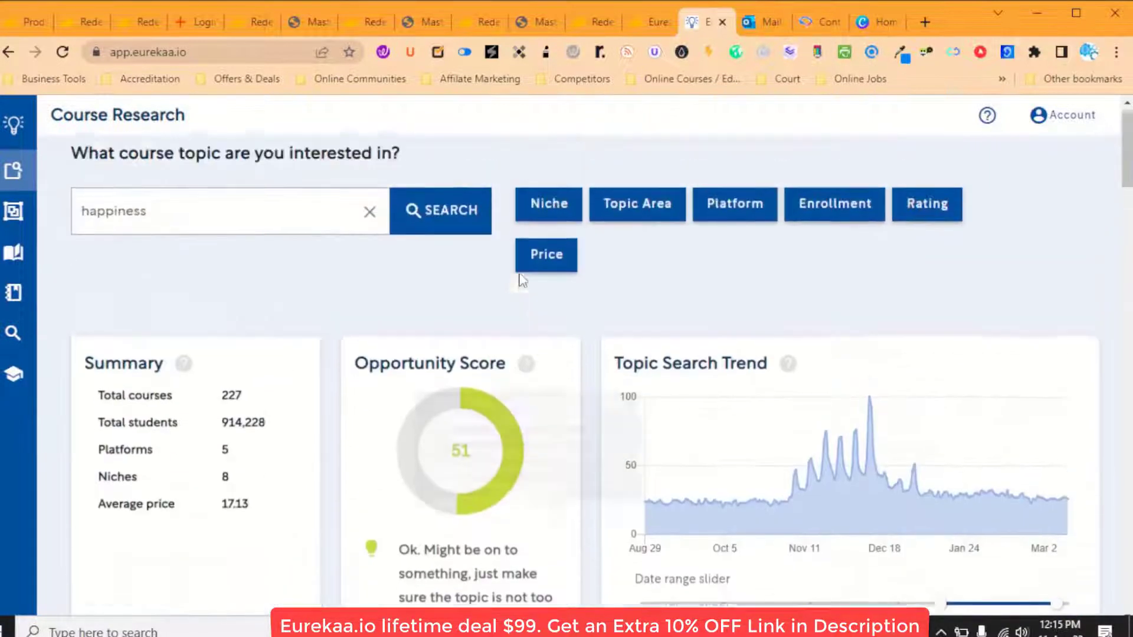
{"action": "scroll", "coordinate": [411, 312], "scroll_direction": "down", "scroll_amount": 10}
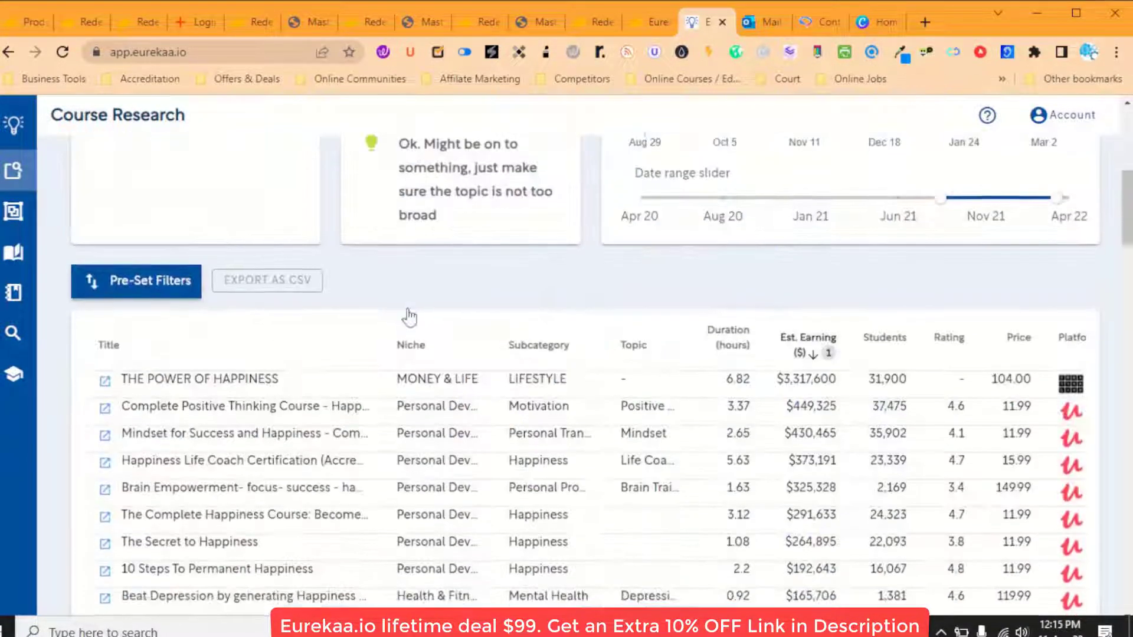
{"action": "scroll", "coordinate": [195, 363], "scroll_direction": "up", "scroll_amount": 4}
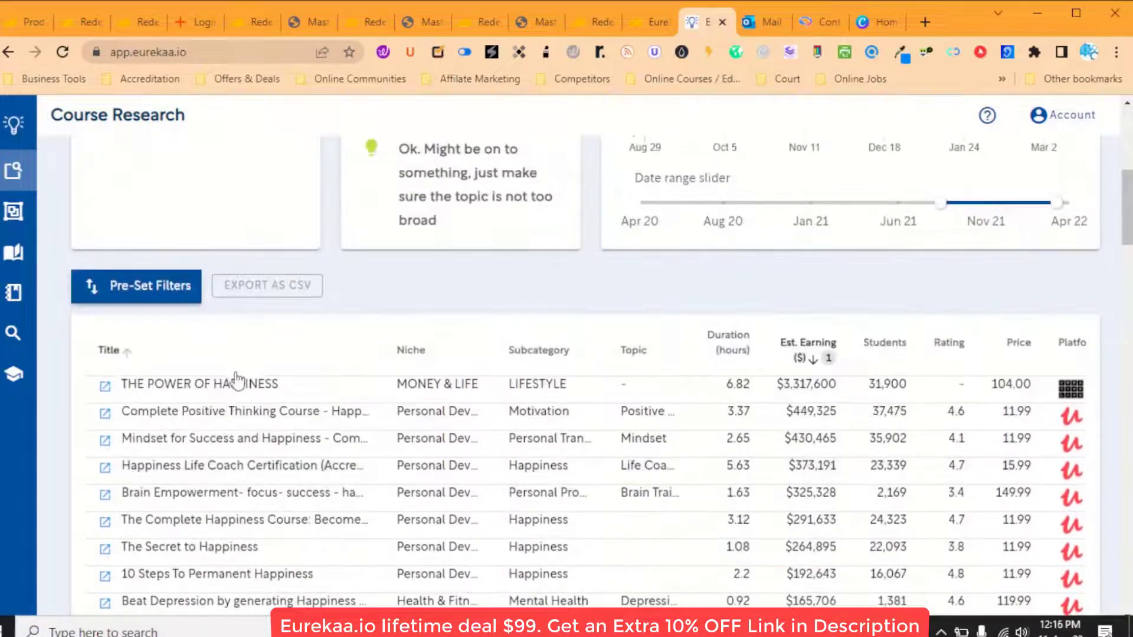
Step: Save THE POWER OF HAPPINESS and The Complete Happiness Course to the library
{"action": "left_click", "coordinate": [235, 387]}
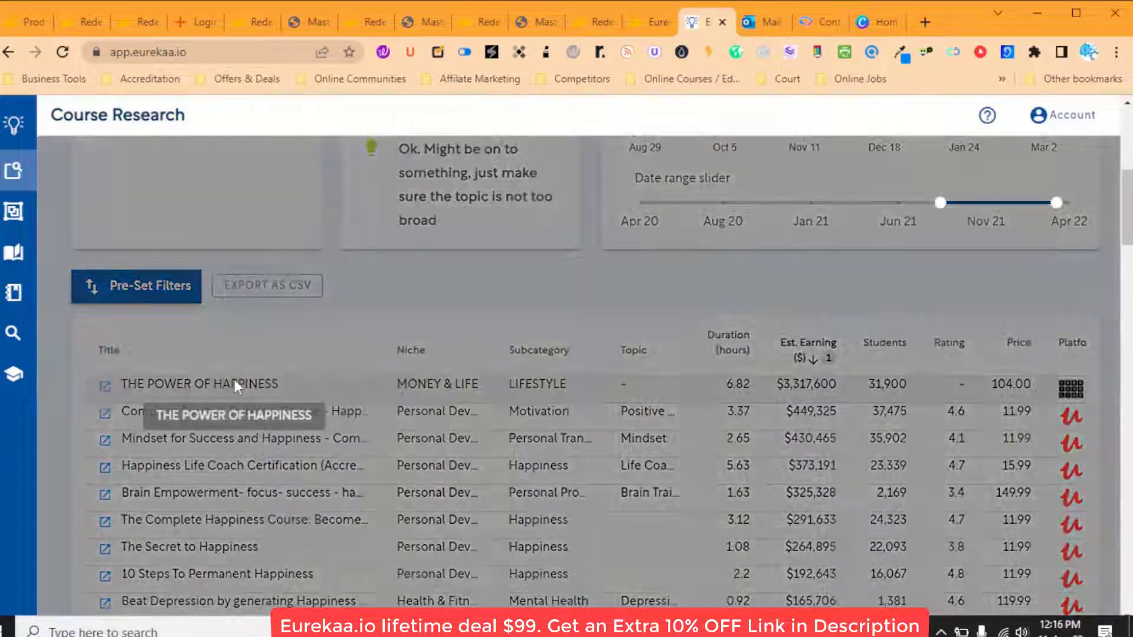
{"action": "left_click", "coordinate": [77, 201]}
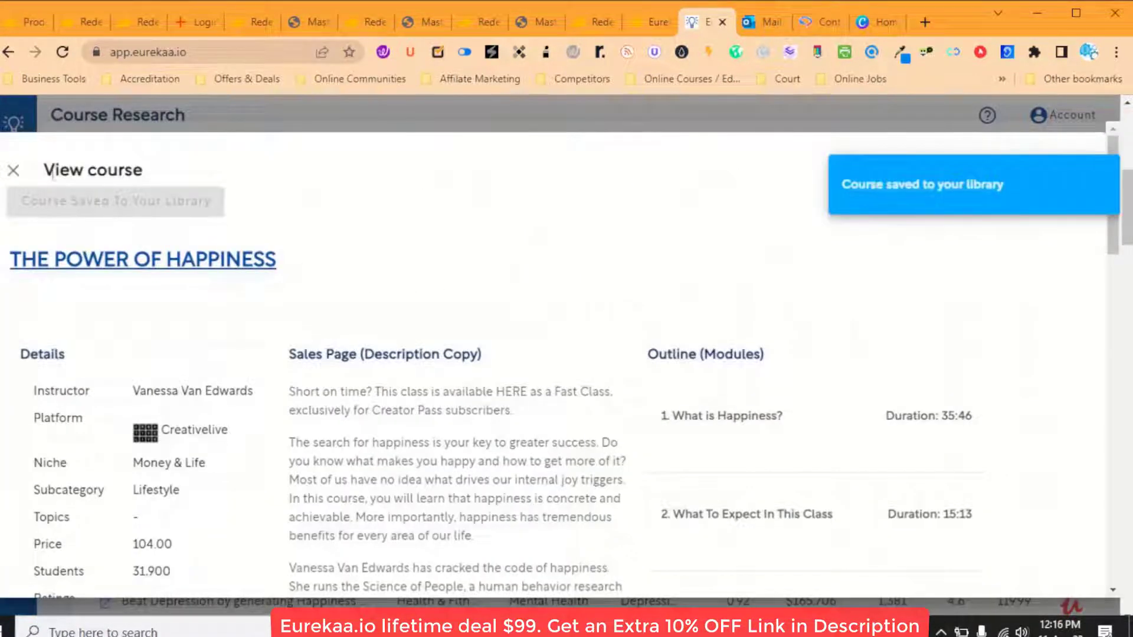
{"action": "left_click", "coordinate": [13, 170]}
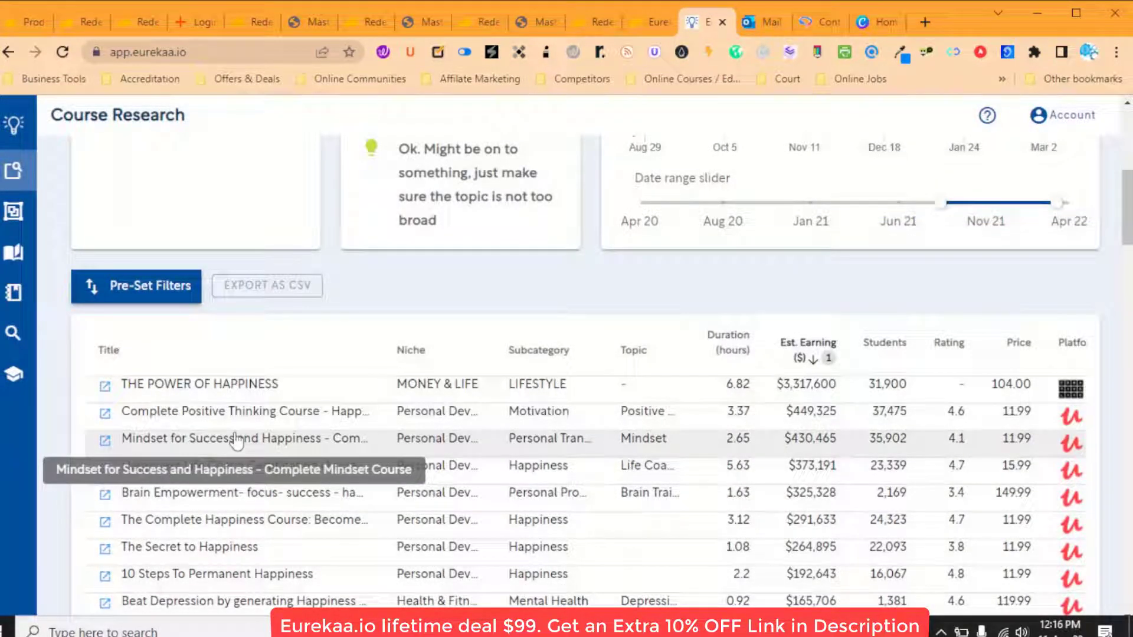
{"action": "left_click", "coordinate": [236, 519]}
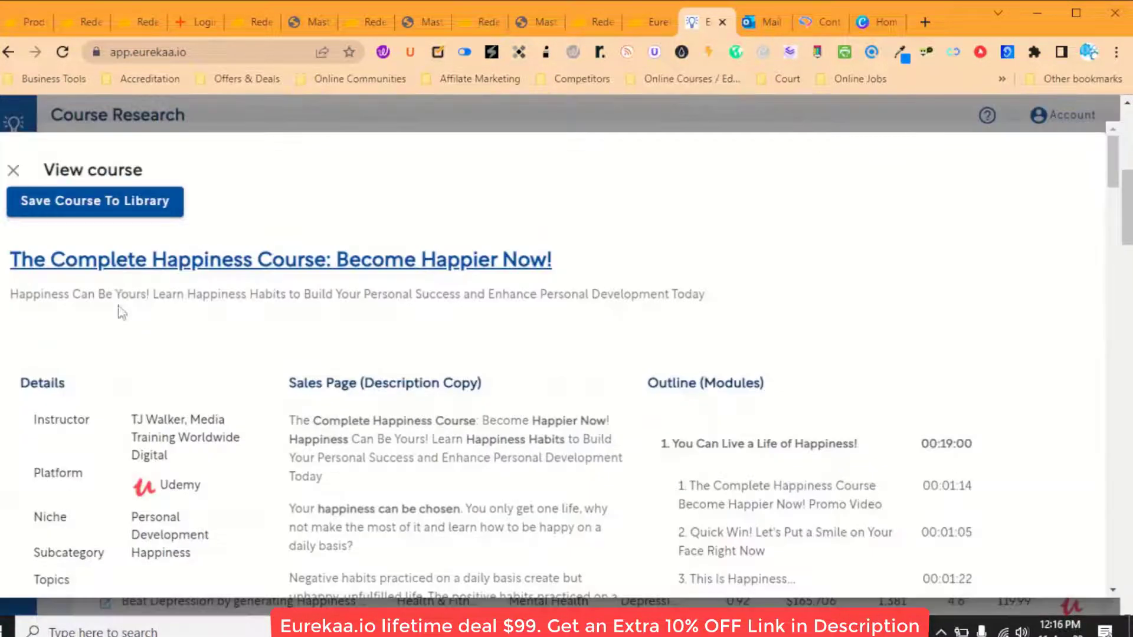
{"action": "left_click", "coordinate": [112, 202]}
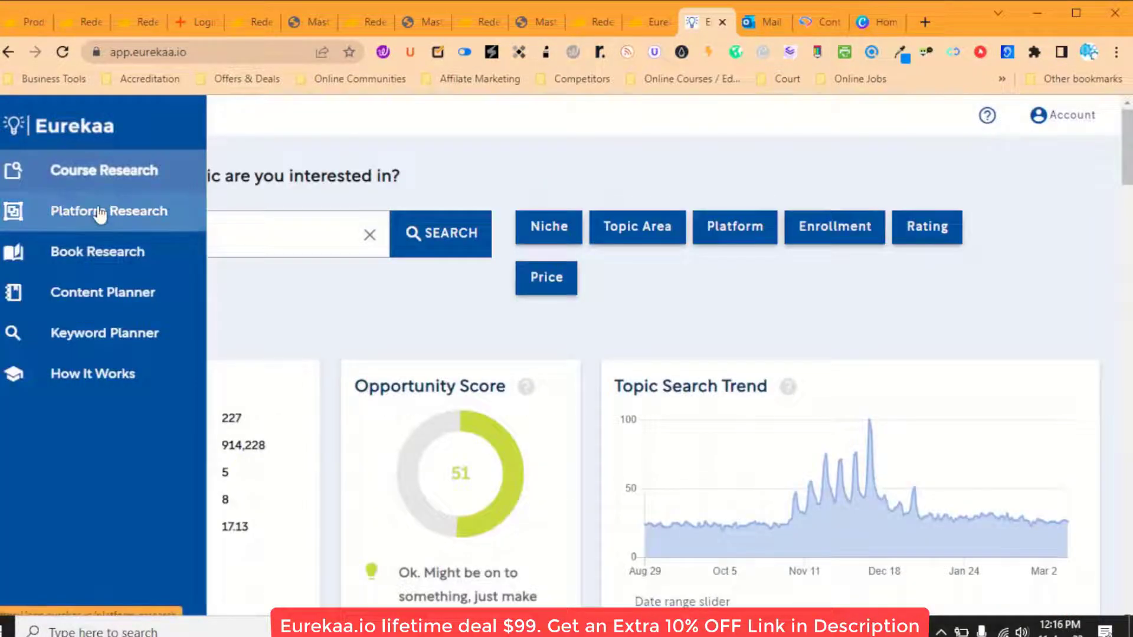
Step: Show Udemy courses in Platform Research filtered to the Business category, 19,042 in total
{"action": "left_click", "coordinate": [100, 215]}
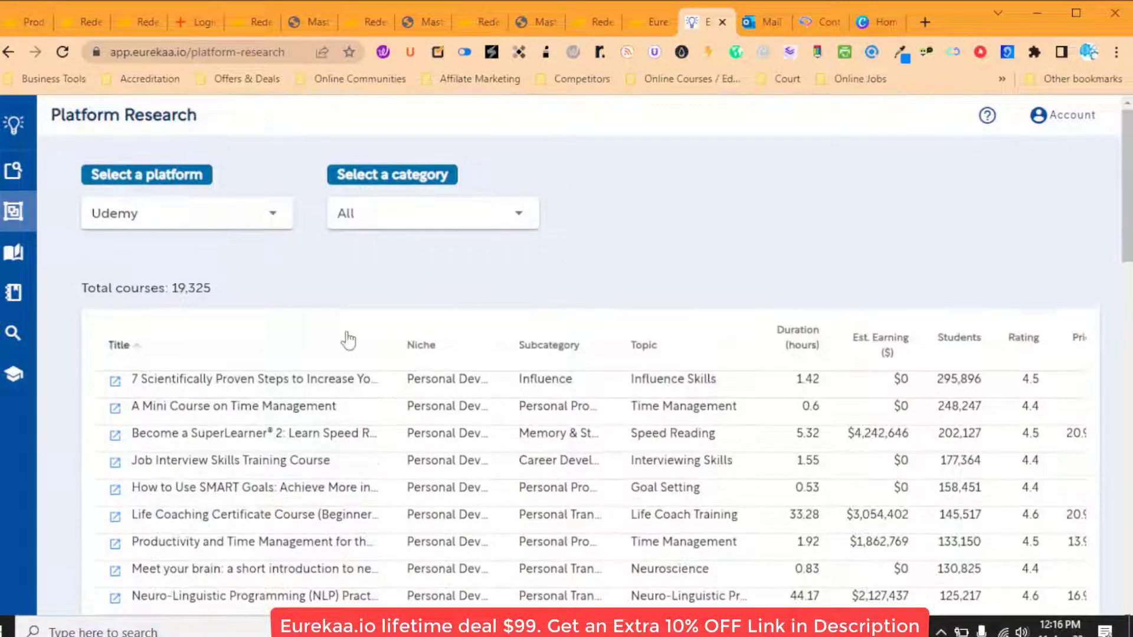
{"action": "left_click", "coordinate": [384, 214]}
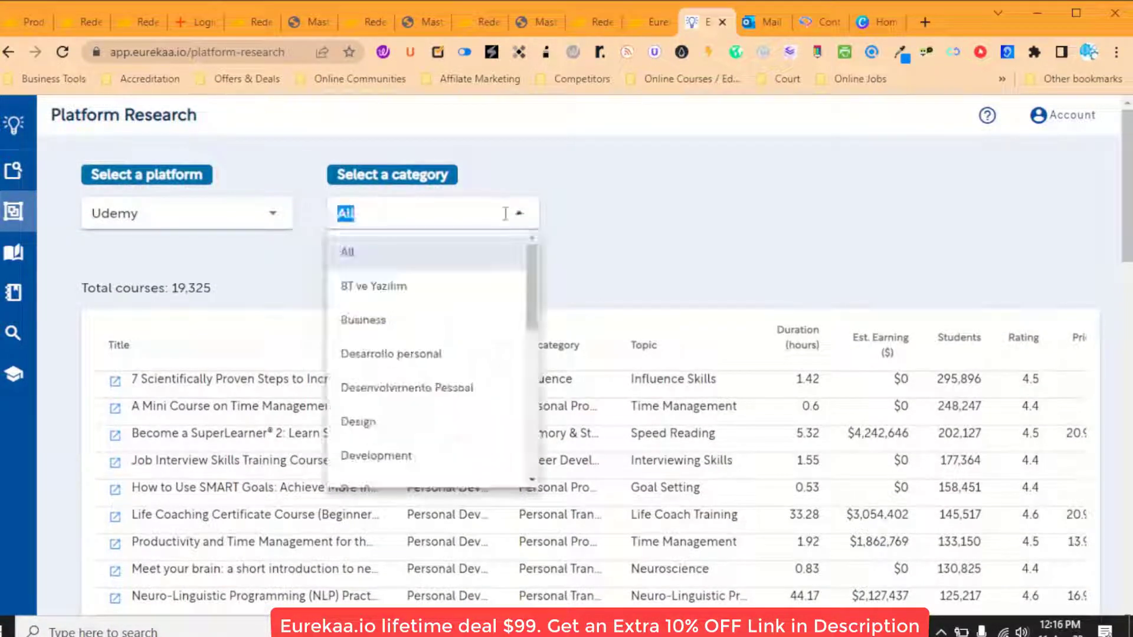
{"action": "left_click", "coordinate": [379, 323]}
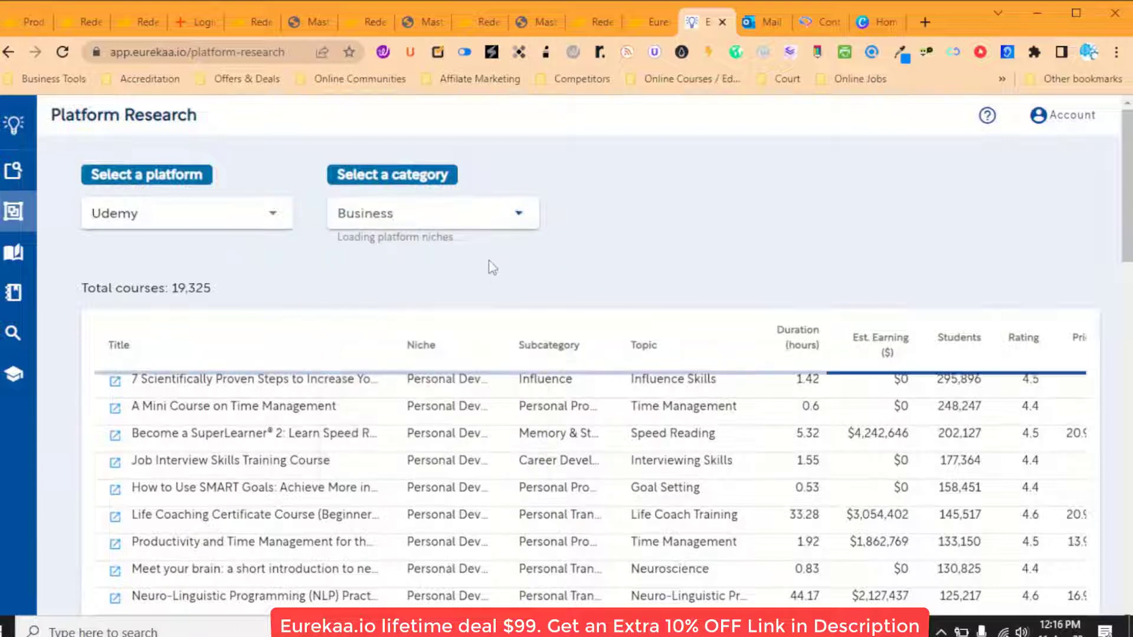
{"action": "left_click", "coordinate": [453, 225]}
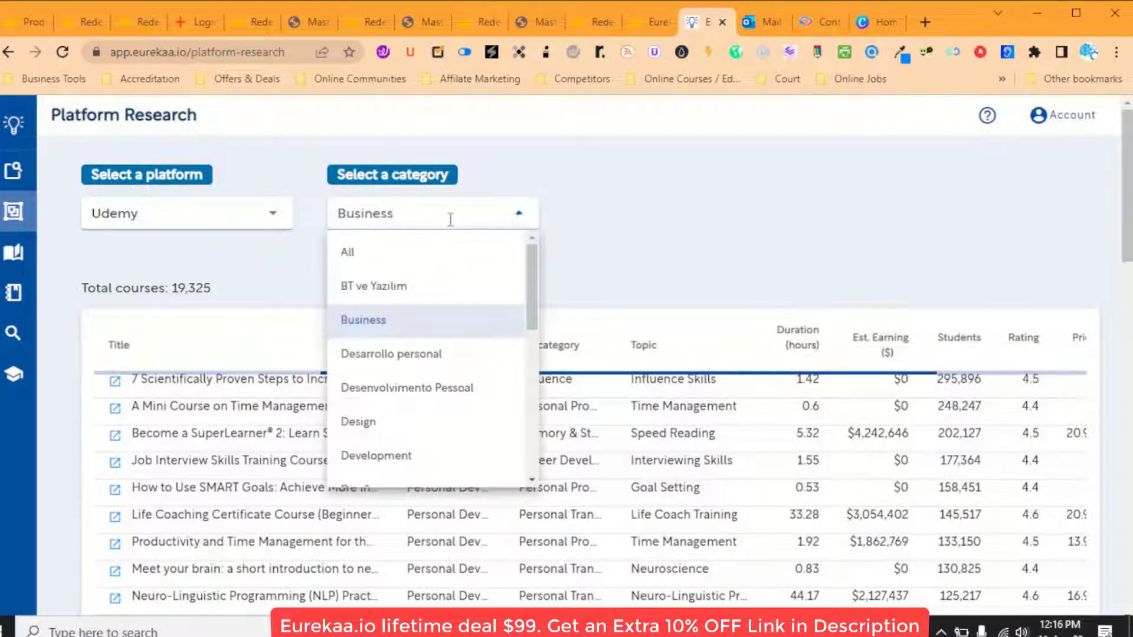
{"action": "scroll", "coordinate": [438, 403], "scroll_direction": "down", "scroll_amount": 10}
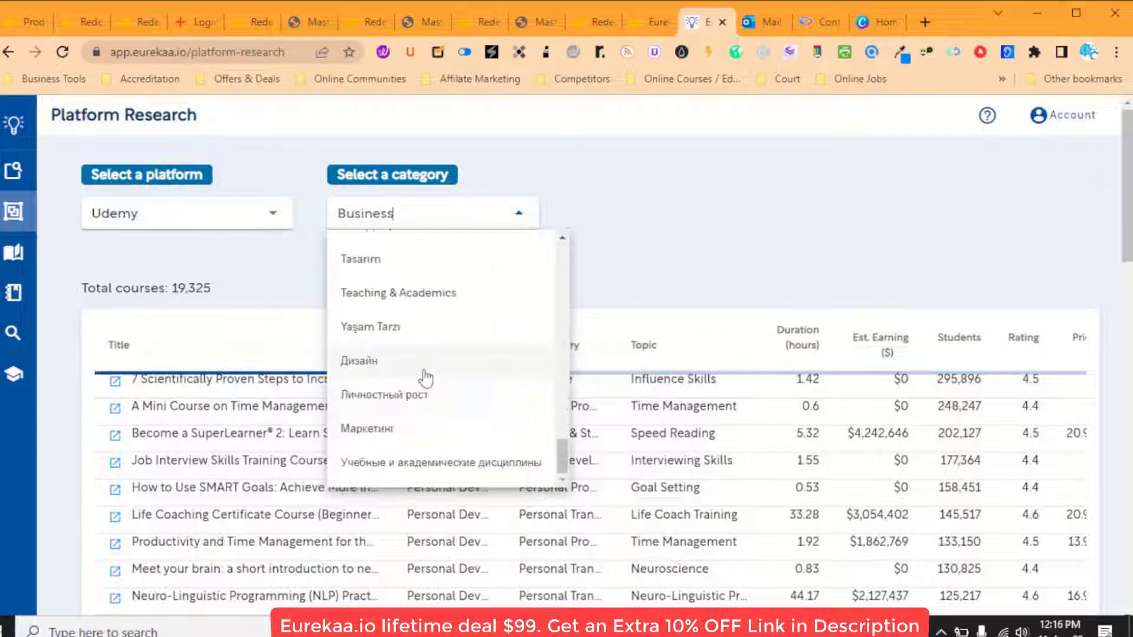
{"action": "scroll", "coordinate": [396, 417], "scroll_direction": "down", "scroll_amount": 15}
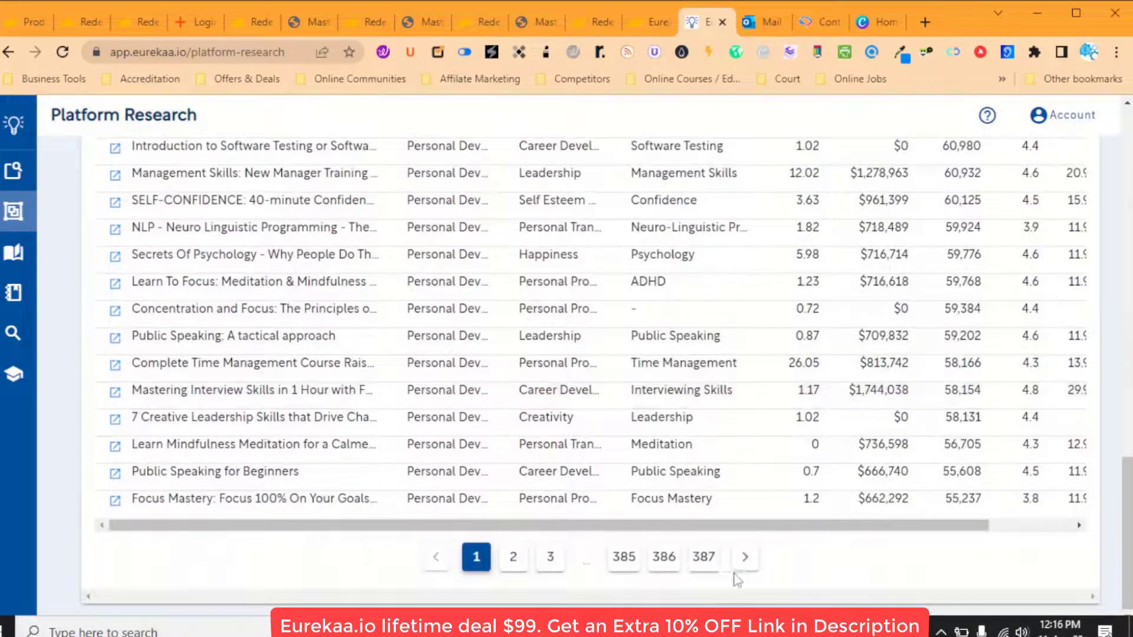
{"action": "scroll", "coordinate": [982, 315], "scroll_direction": "up", "scroll_amount": 15}
{"action": "scroll", "coordinate": [983, 316], "scroll_direction": "up", "scroll_amount": 5}
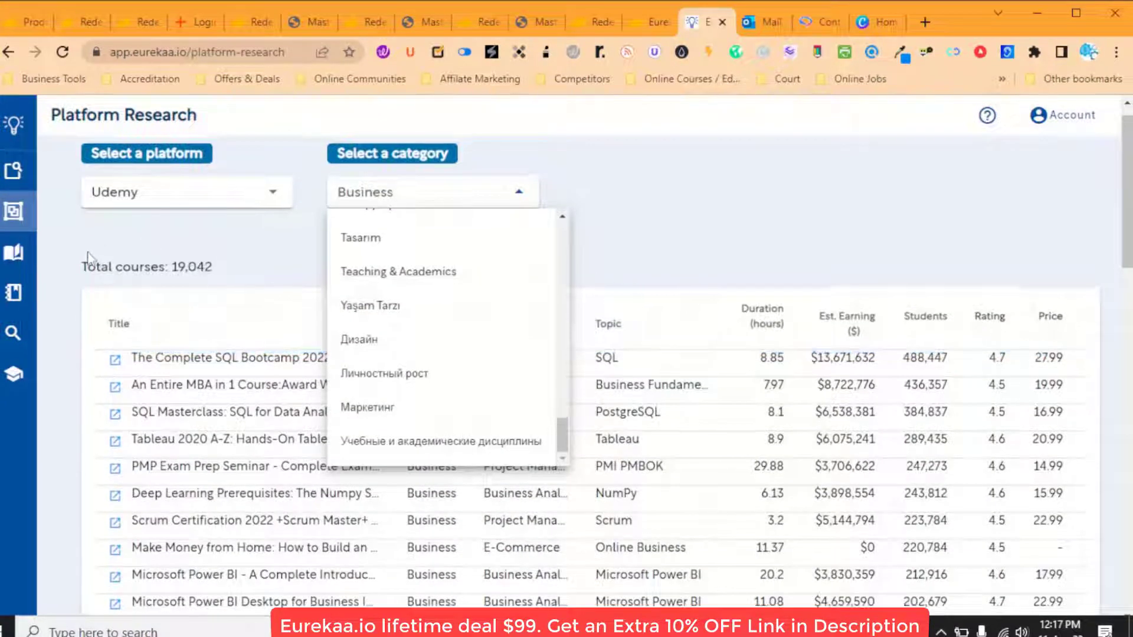
Step: Switch to Book Research and browse the marketing book list
{"action": "mouse_move", "coordinate": [17, 254]}
{"action": "left_click", "coordinate": [98, 256]}
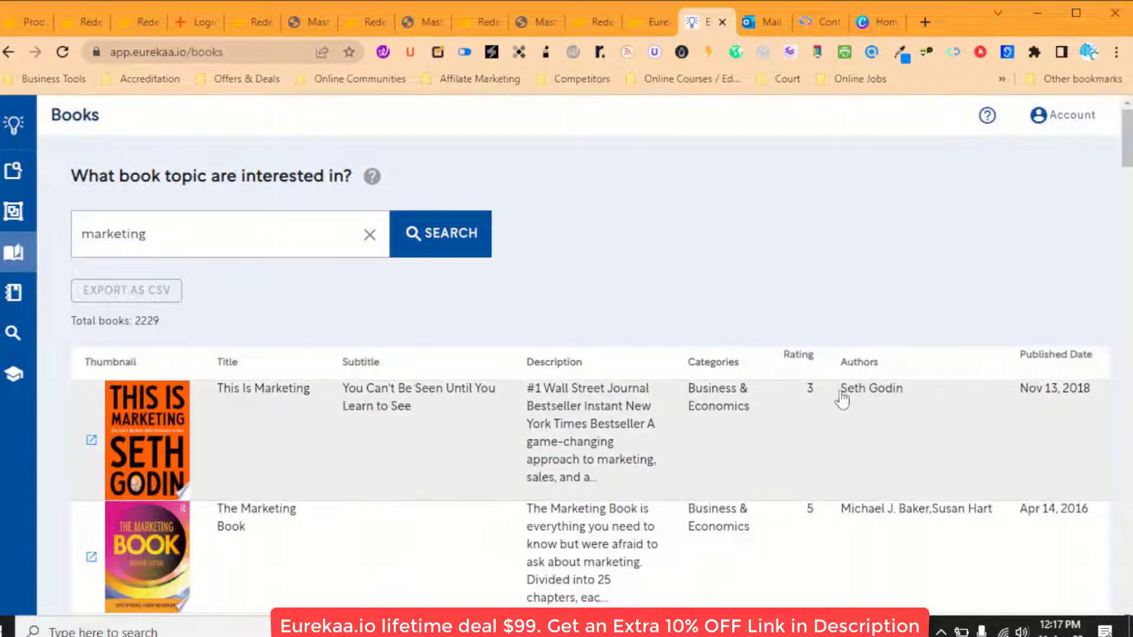
{"action": "scroll", "coordinate": [1057, 406], "scroll_direction": "down", "scroll_amount": 15}
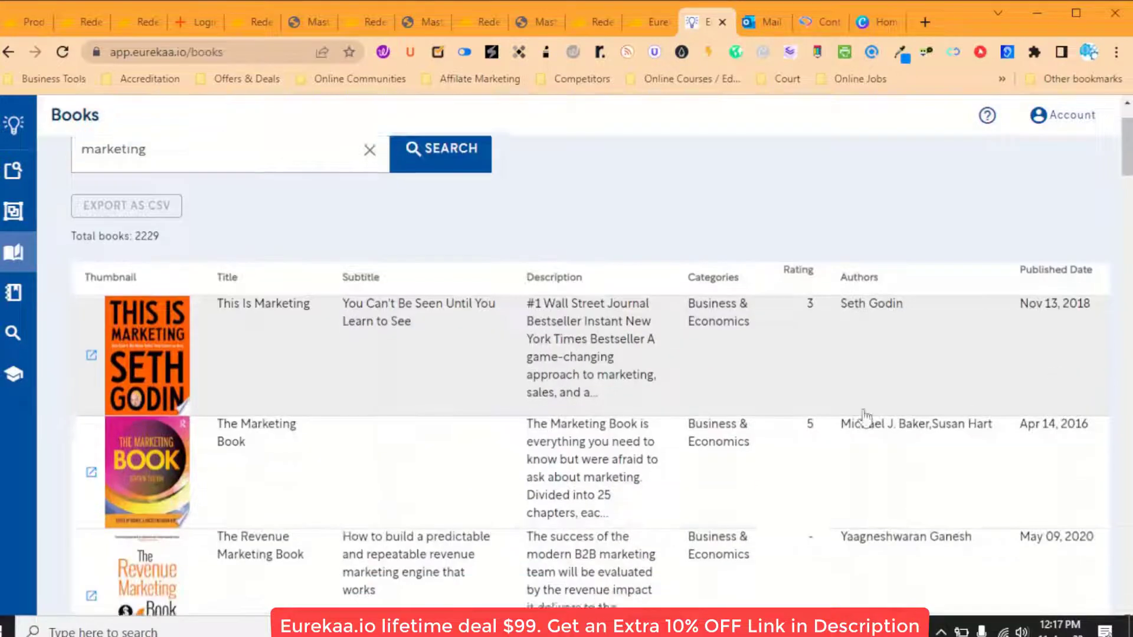
{"action": "scroll", "coordinate": [396, 368], "scroll_direction": "down", "scroll_amount": 6}
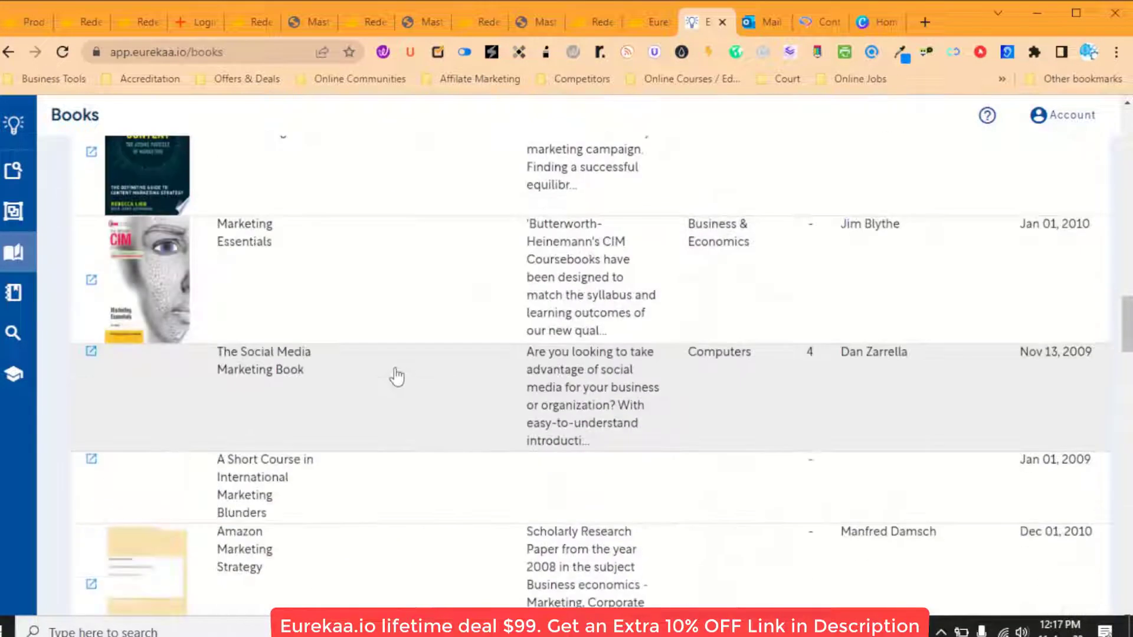
{"action": "scroll", "coordinate": [392, 374], "scroll_direction": "up", "scroll_amount": 20}
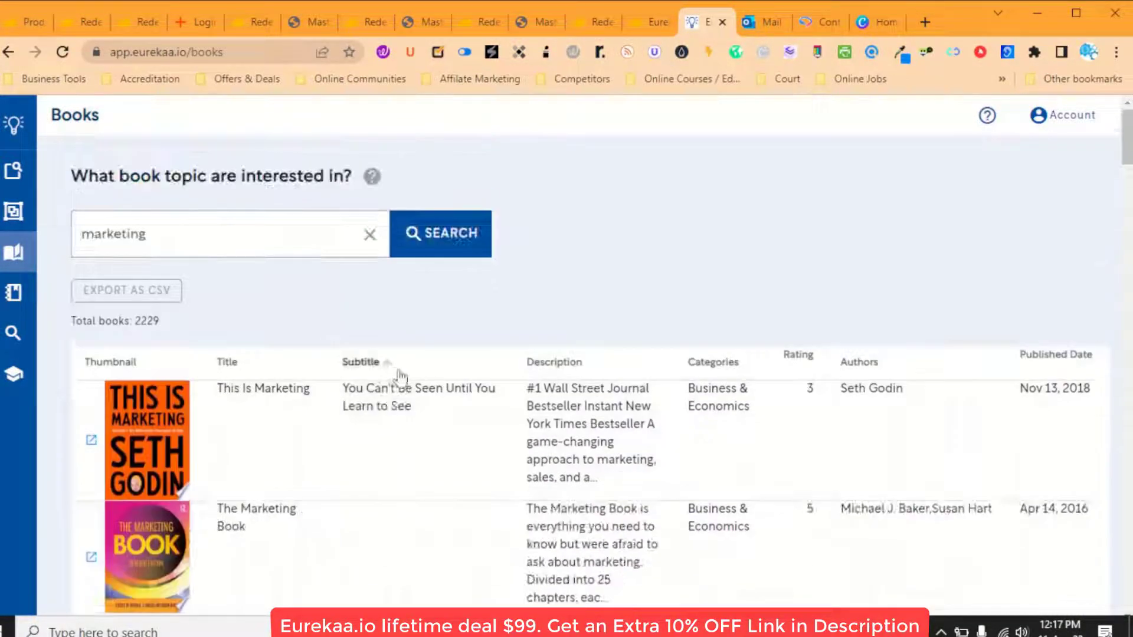
{"action": "scroll", "coordinate": [399, 377], "scroll_direction": "down", "scroll_amount": 2}
{"action": "scroll", "coordinate": [884, 348], "scroll_direction": "down", "scroll_amount": 5}
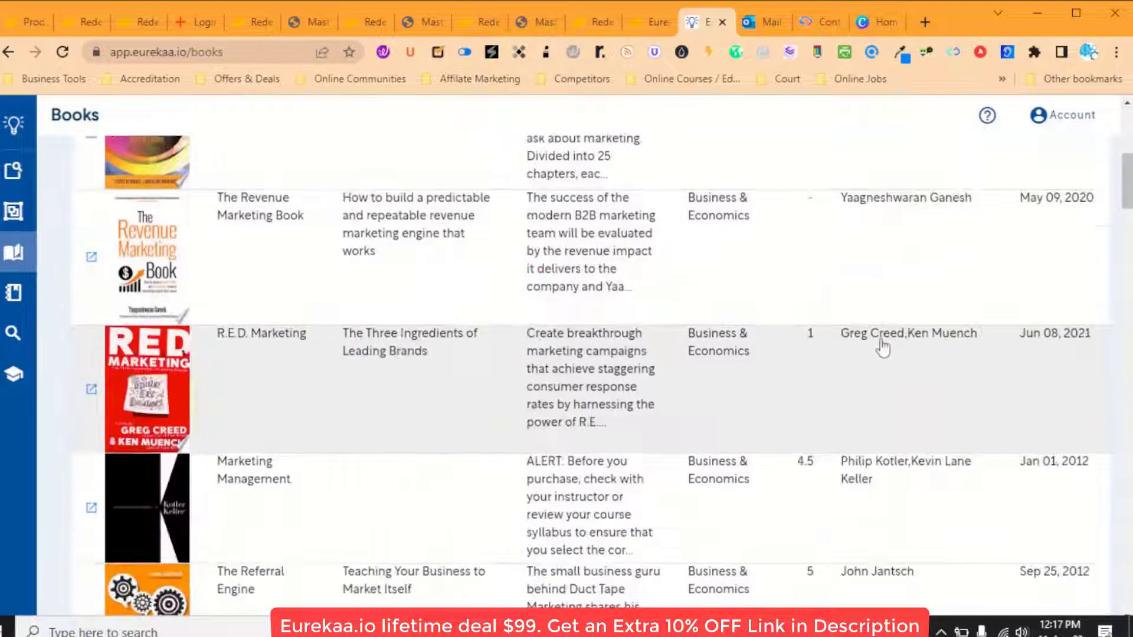
{"action": "scroll", "coordinate": [809, 358], "scroll_direction": "up", "scroll_amount": 6}
Step: Sort the books by rating, highest first
{"action": "left_click", "coordinate": [800, 356]}
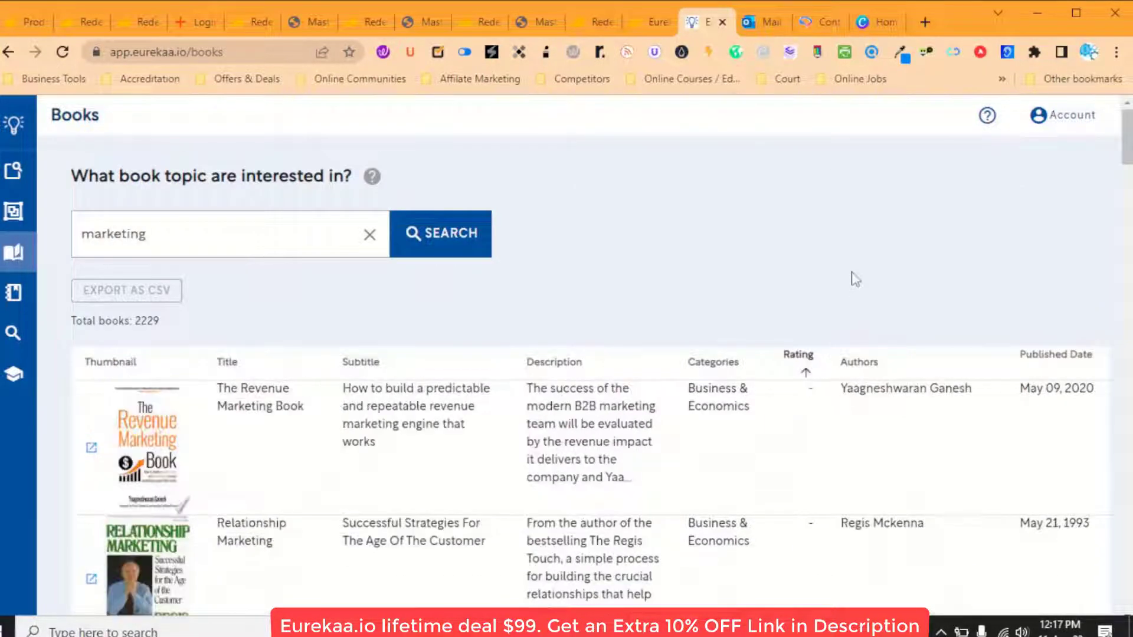
{"action": "left_click", "coordinate": [805, 372]}
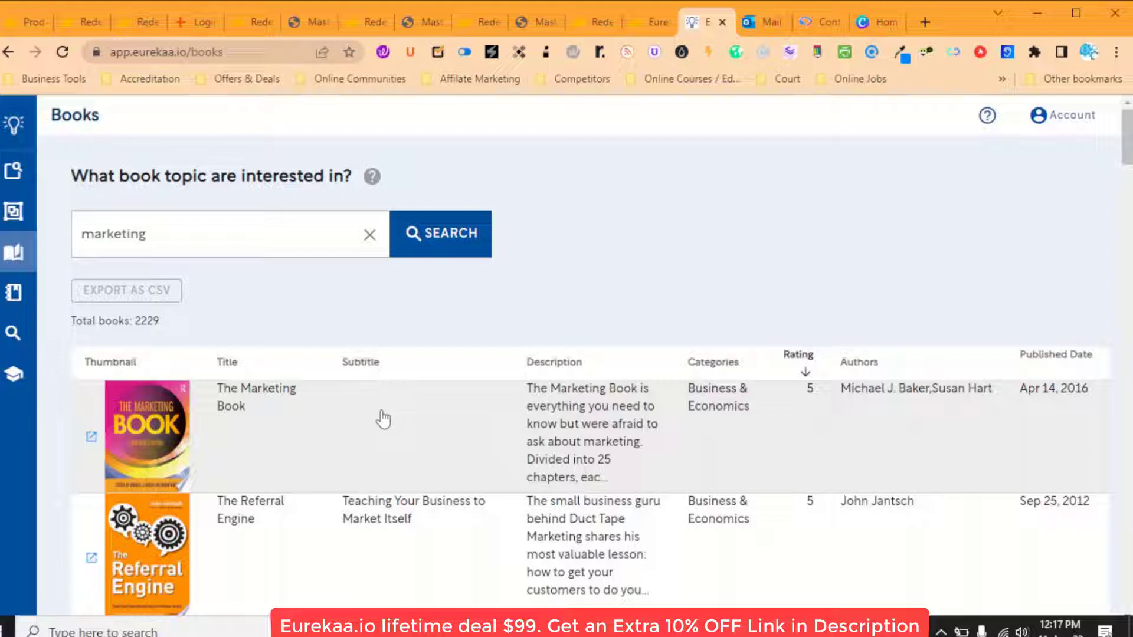
{"action": "scroll", "coordinate": [380, 421], "scroll_direction": "down", "scroll_amount": 3}
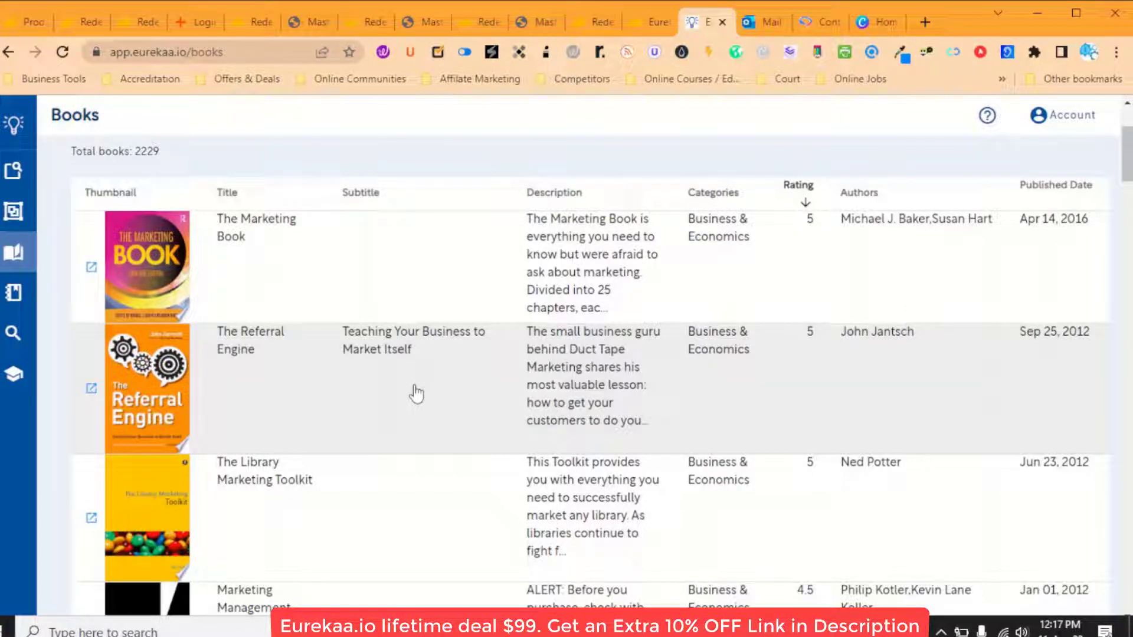
{"action": "scroll", "coordinate": [416, 393], "scroll_direction": "down", "scroll_amount": 2}
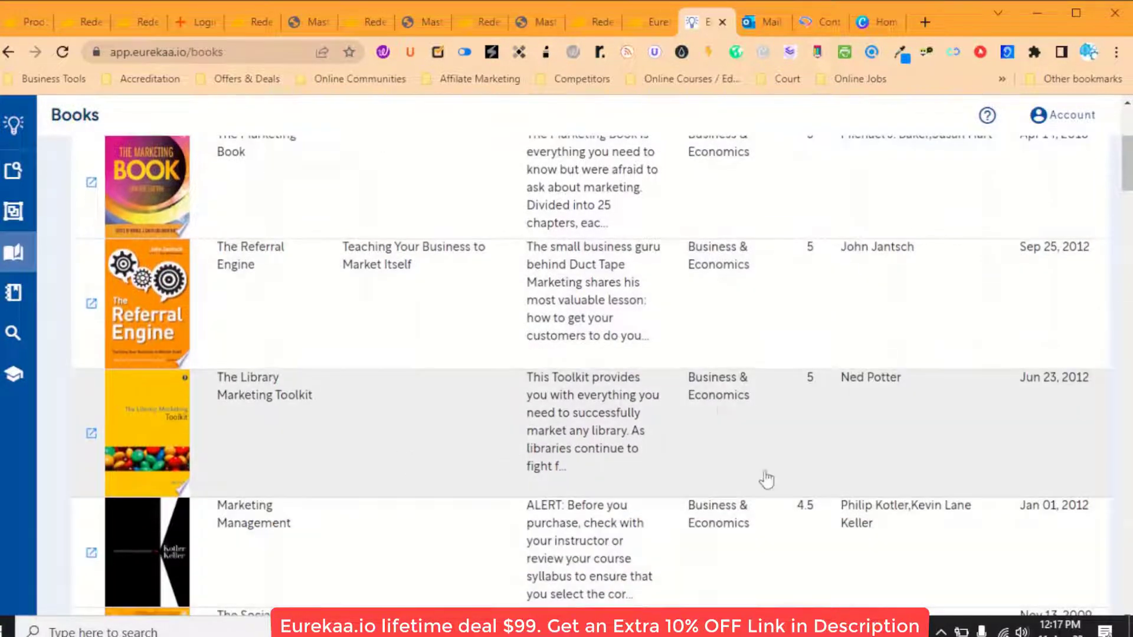
{"action": "scroll", "coordinate": [614, 382], "scroll_direction": "up", "scroll_amount": 4}
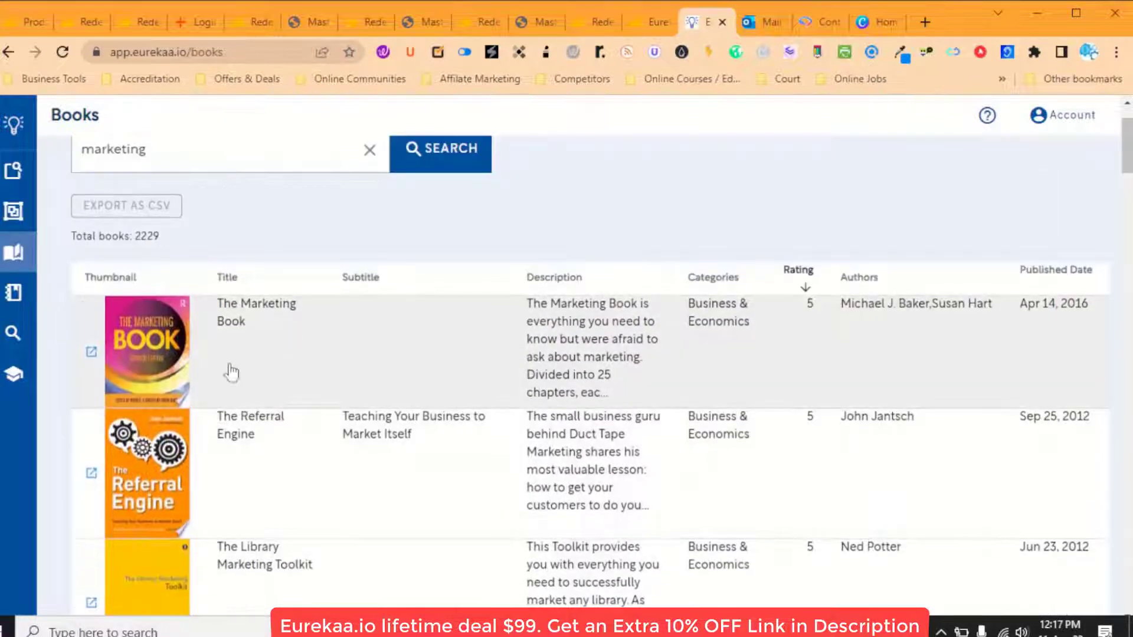
Step: Go to the Content Planner with the saved happiness courses
{"action": "mouse_move", "coordinate": [23, 306]}
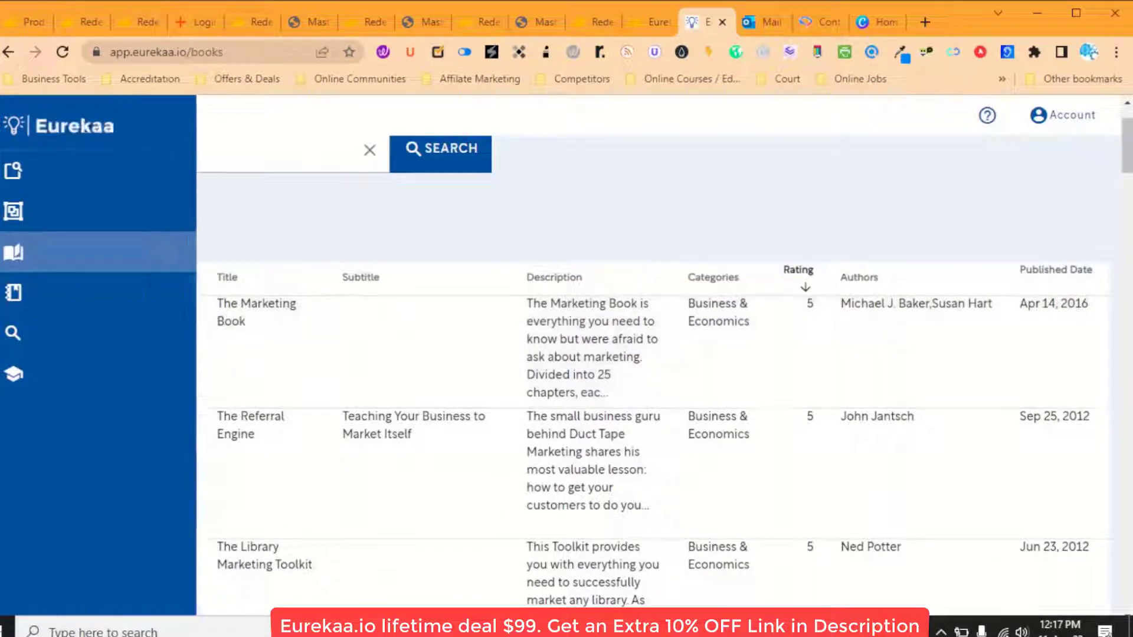
{"action": "left_click", "coordinate": [72, 299]}
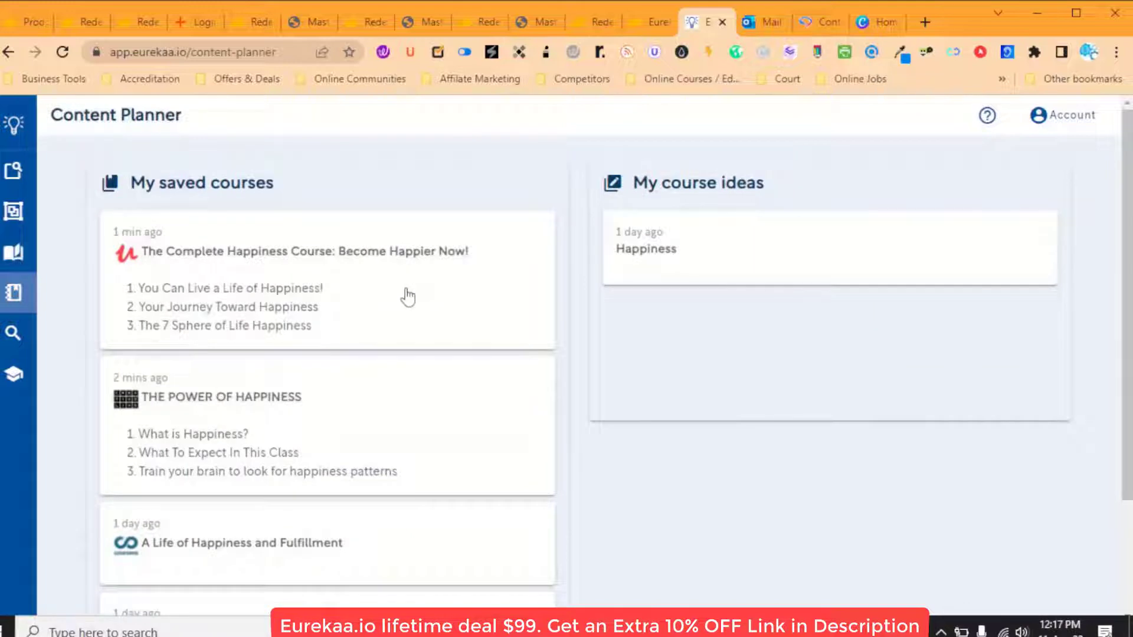
{"action": "scroll", "coordinate": [304, 296], "scroll_direction": "down", "scroll_amount": 2}
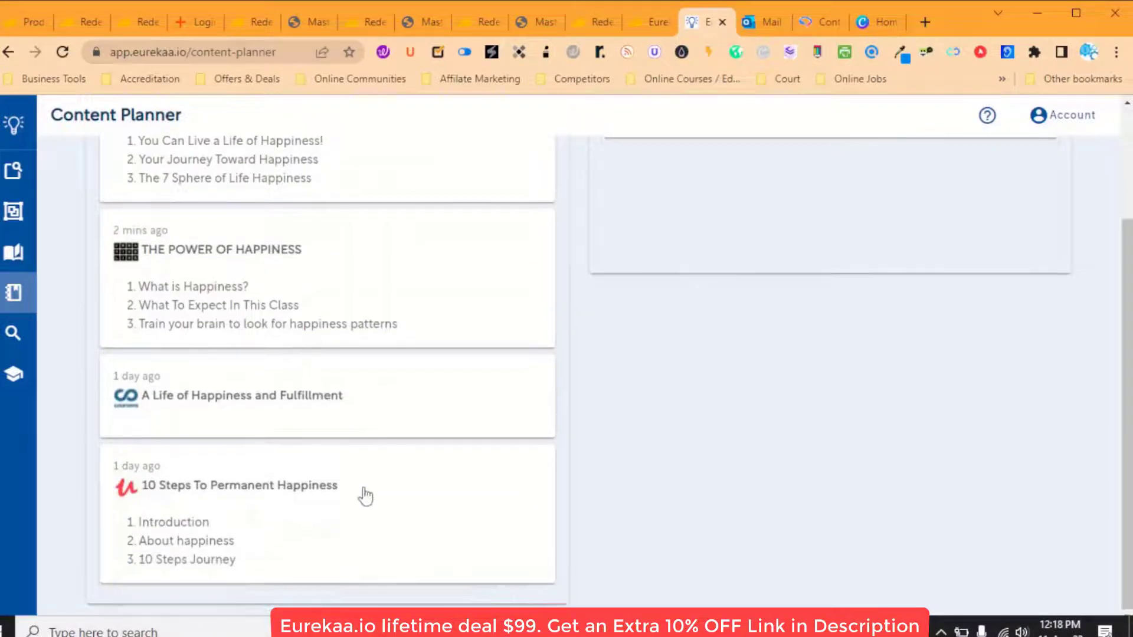
{"action": "scroll", "coordinate": [352, 507], "scroll_direction": "up", "scroll_amount": 3}
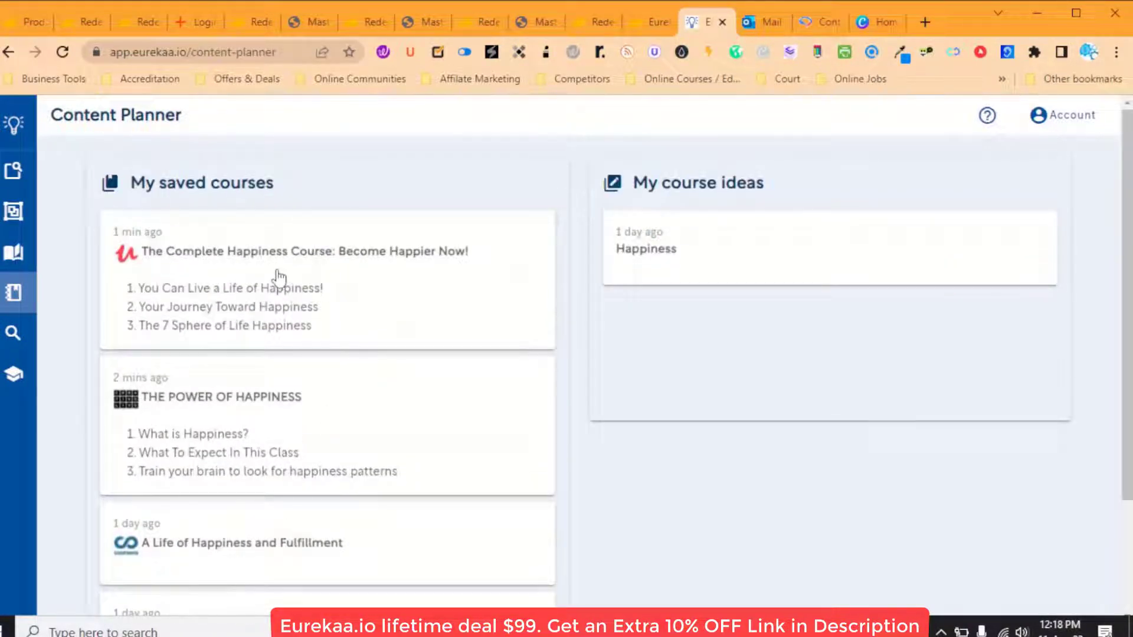
Step: Open THE POWER OF HAPPINESS for editing and review its 14-module outline
{"action": "left_click", "coordinate": [360, 419]}
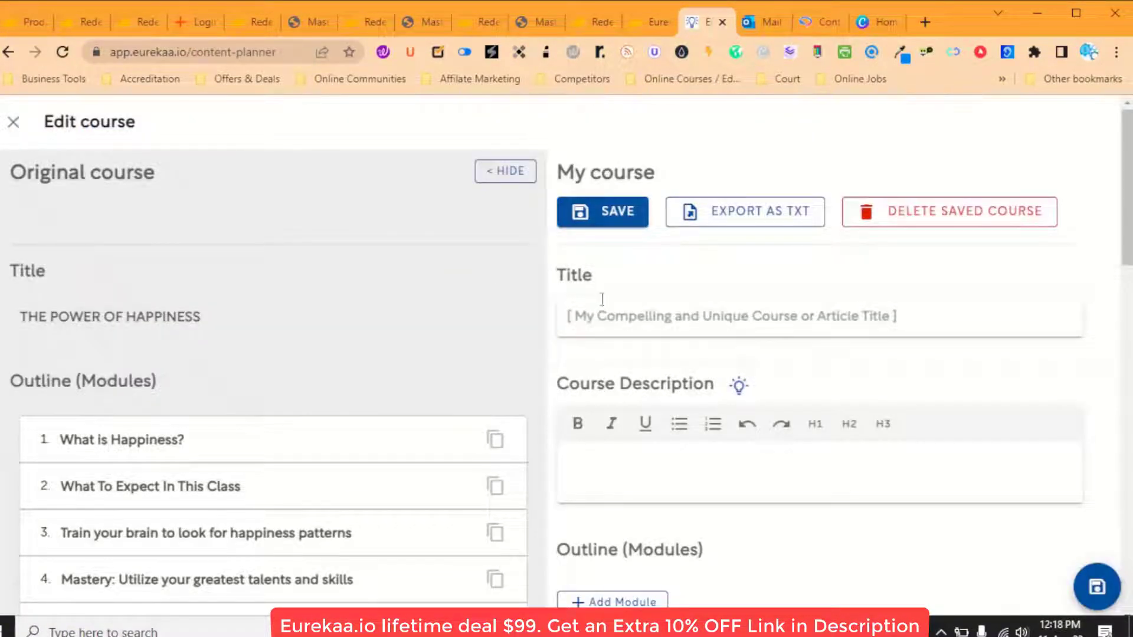
{"action": "scroll", "coordinate": [707, 304], "scroll_direction": "down", "scroll_amount": 5}
{"action": "scroll", "coordinate": [706, 312], "scroll_direction": "down", "scroll_amount": 8}
{"action": "scroll", "coordinate": [498, 192], "scroll_direction": "up", "scroll_amount": 9}
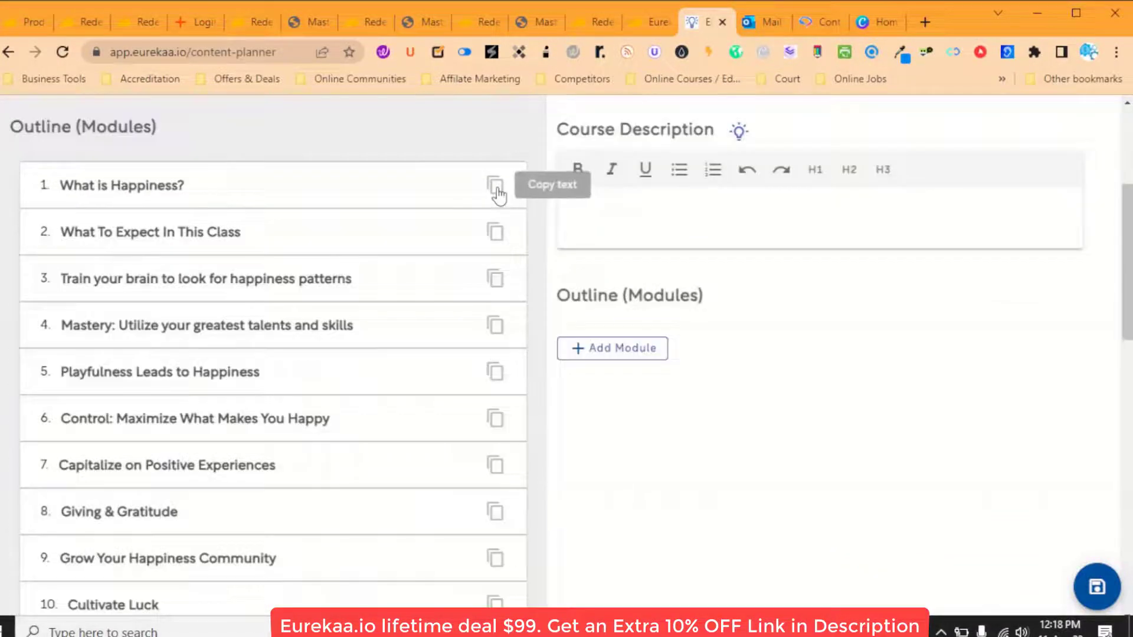
{"action": "scroll", "coordinate": [125, 264], "scroll_direction": "down", "scroll_amount": 4}
{"action": "scroll", "coordinate": [126, 265], "scroll_direction": "down", "scroll_amount": 6}
{"action": "scroll", "coordinate": [678, 351], "scroll_direction": "up", "scroll_amount": 9}
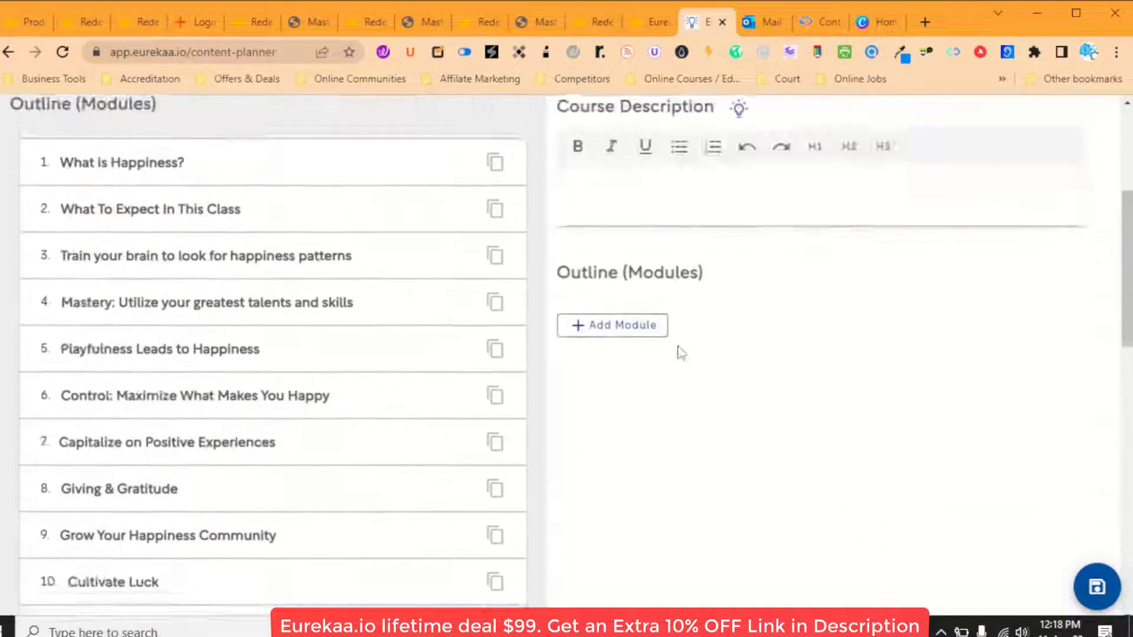
{"action": "scroll", "coordinate": [776, 341], "scroll_direction": "up", "scroll_amount": 4}
{"action": "scroll", "coordinate": [762, 407], "scroll_direction": "down", "scroll_amount": 2}
{"action": "scroll", "coordinate": [762, 407], "scroll_direction": "down", "scroll_amount": 15}
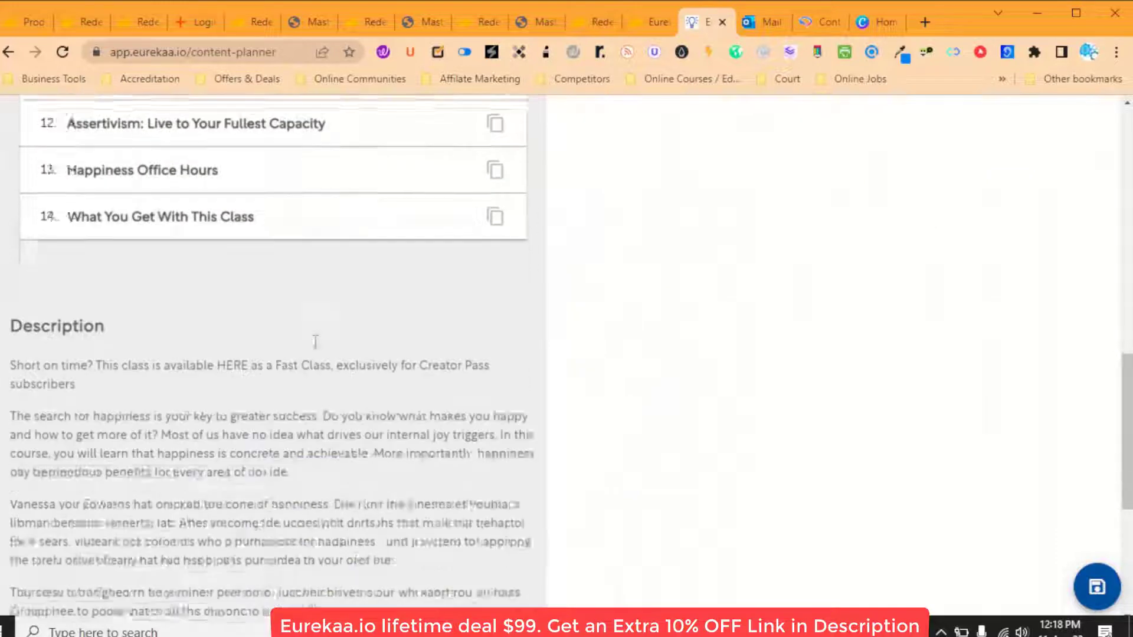
{"action": "scroll", "coordinate": [206, 327], "scroll_direction": "up", "scroll_amount": 10}
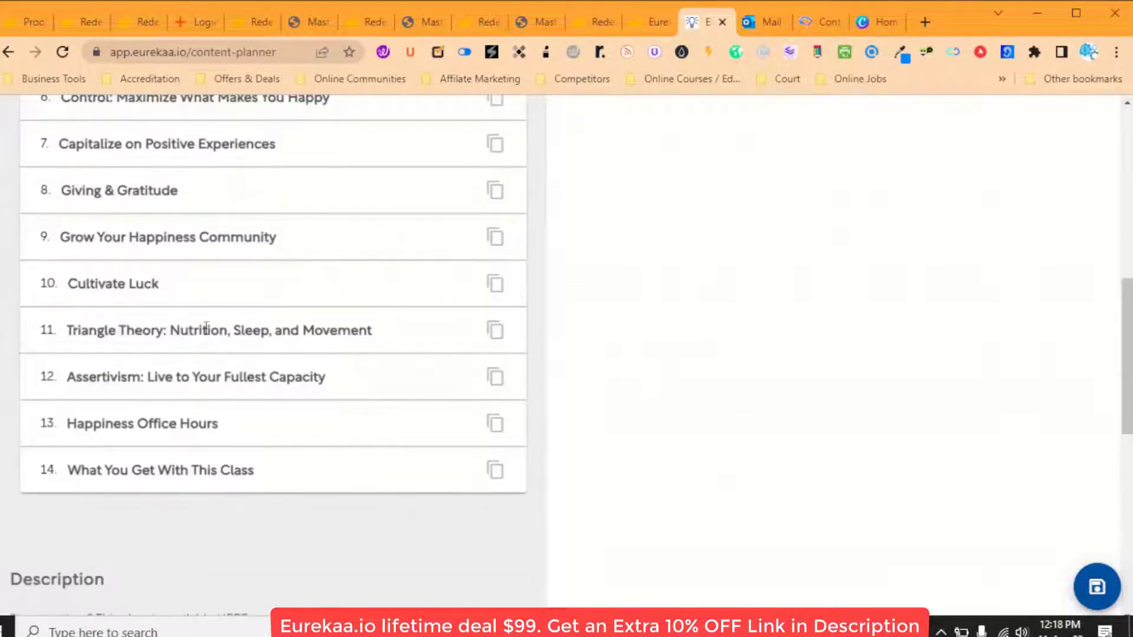
{"action": "scroll", "coordinate": [210, 335], "scroll_direction": "down", "scroll_amount": 5}
{"action": "scroll", "coordinate": [209, 335], "scroll_direction": "down", "scroll_amount": 5}
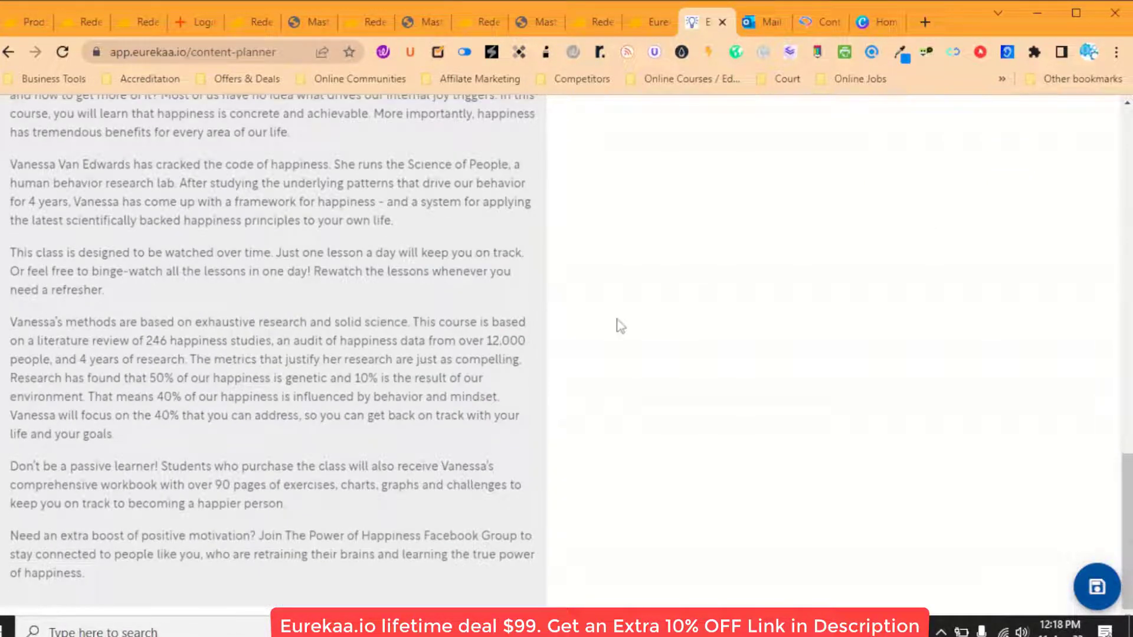
{"action": "scroll", "coordinate": [621, 326], "scroll_direction": "up", "scroll_amount": 20}
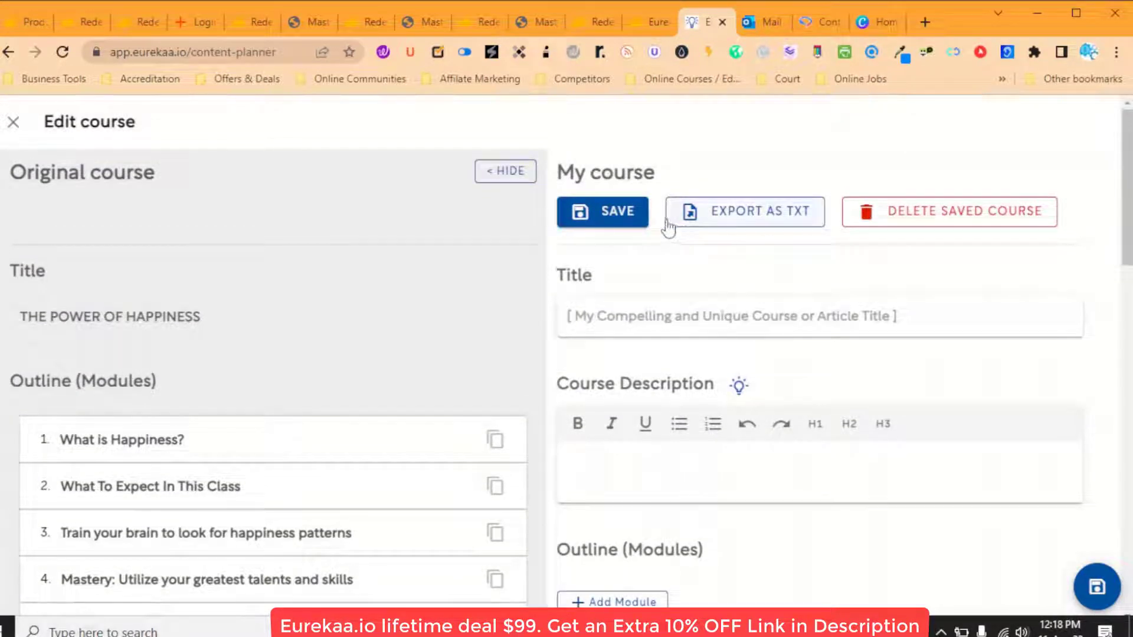
Step: Add a blank Module 1 to My course and expand its description and lesson idea fields
{"action": "scroll", "coordinate": [631, 295], "scroll_direction": "down", "scroll_amount": 3}
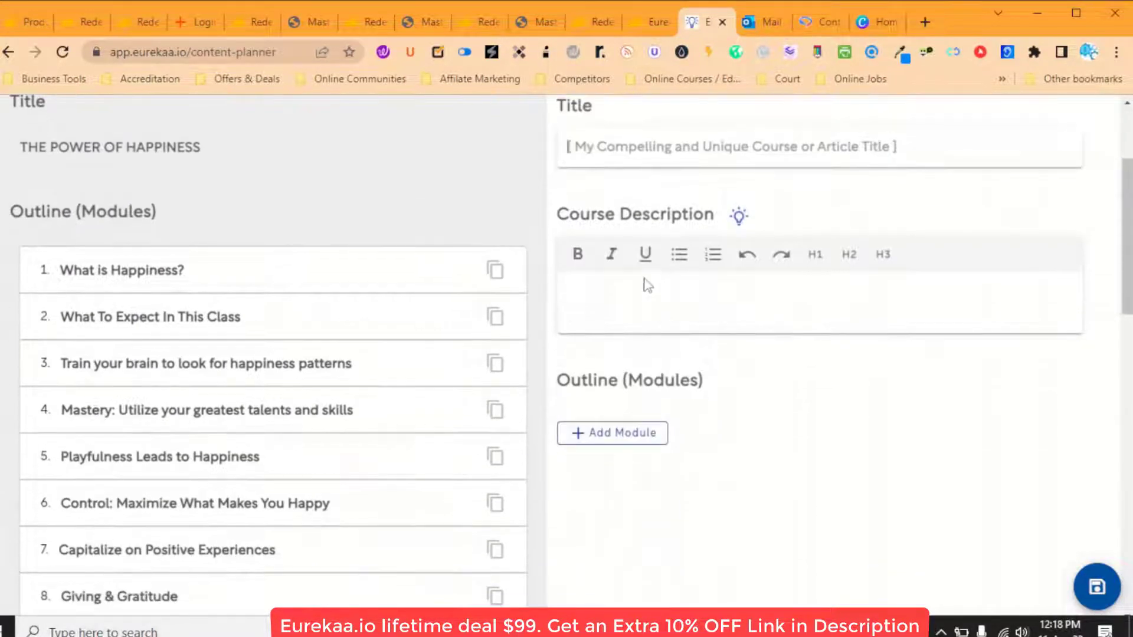
{"action": "mouse_move", "coordinate": [737, 218]}
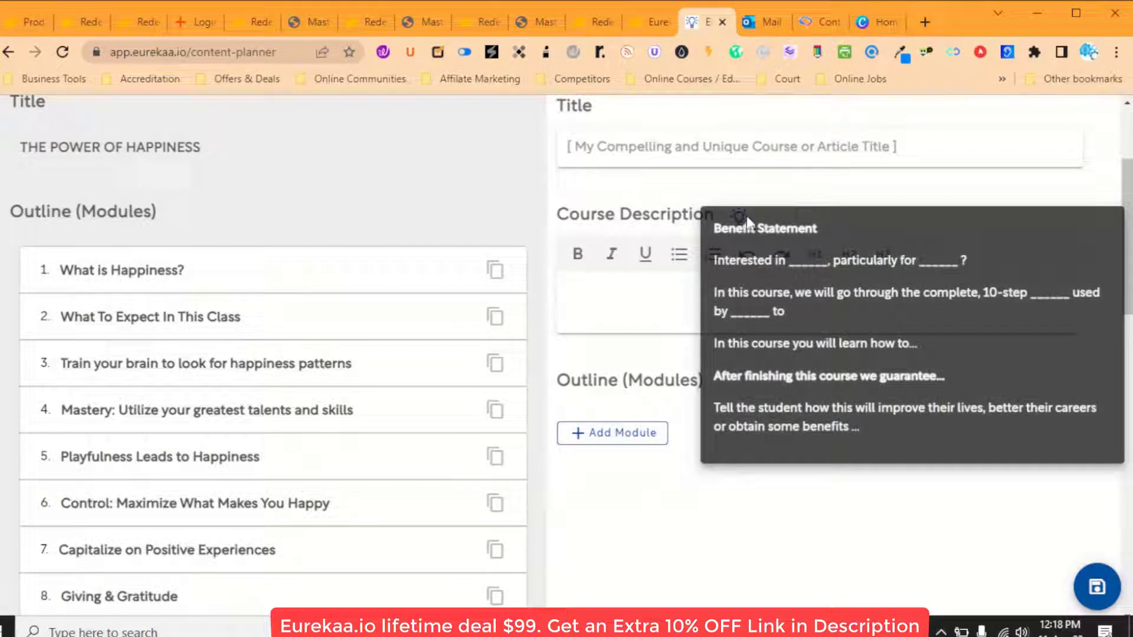
{"action": "left_click", "coordinate": [628, 433]}
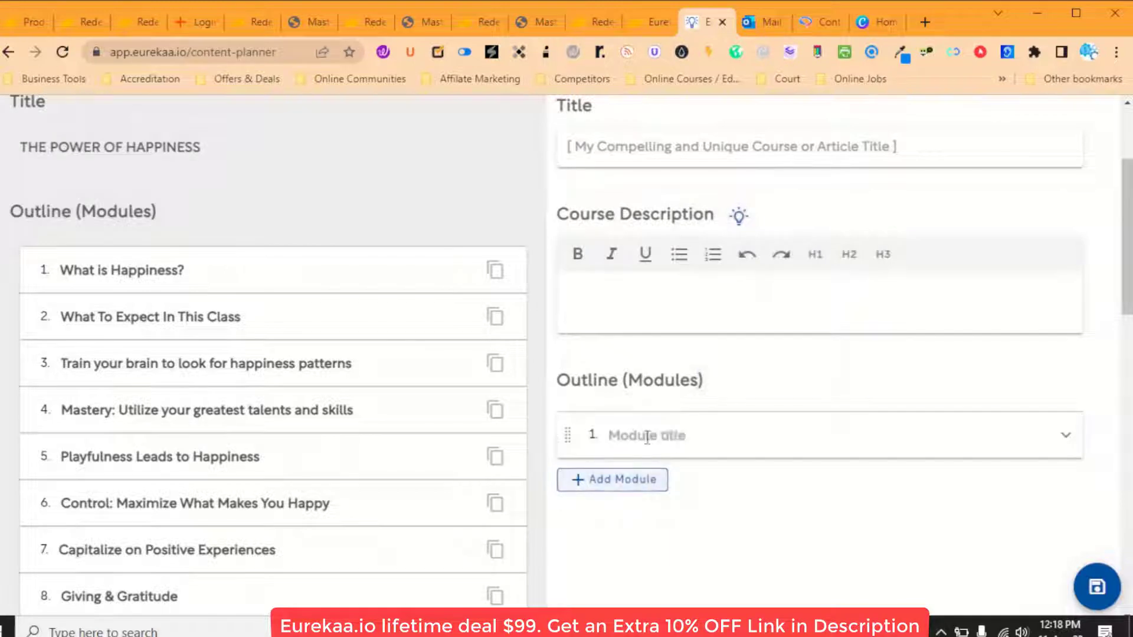
{"action": "scroll", "coordinate": [746, 438], "scroll_direction": "down", "scroll_amount": 3}
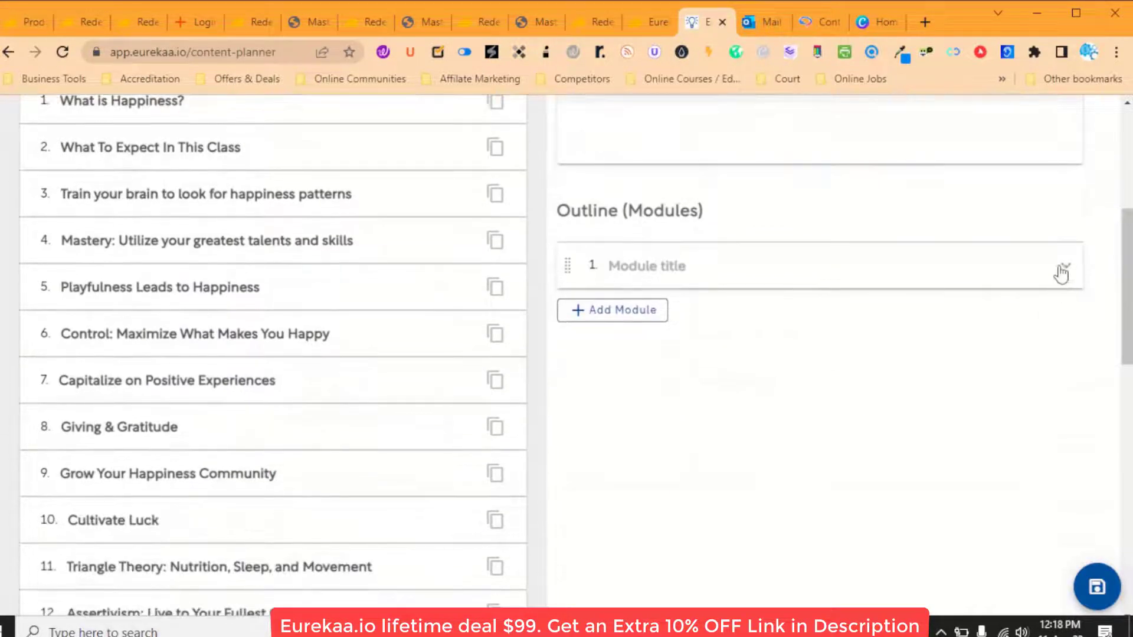
{"action": "left_click", "coordinate": [1062, 268]}
{"action": "scroll", "coordinate": [713, 416], "scroll_direction": "down", "scroll_amount": 4}
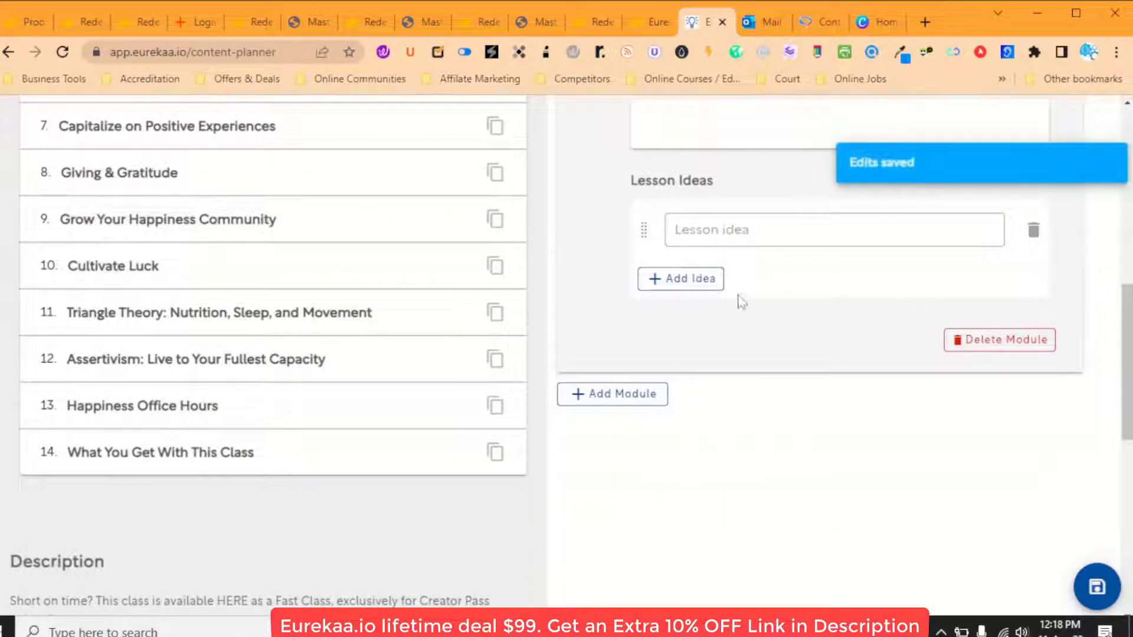
{"action": "scroll", "coordinate": [778, 374], "scroll_direction": "down", "scroll_amount": 1}
{"action": "scroll", "coordinate": [771, 372], "scroll_direction": "up", "scroll_amount": 5}
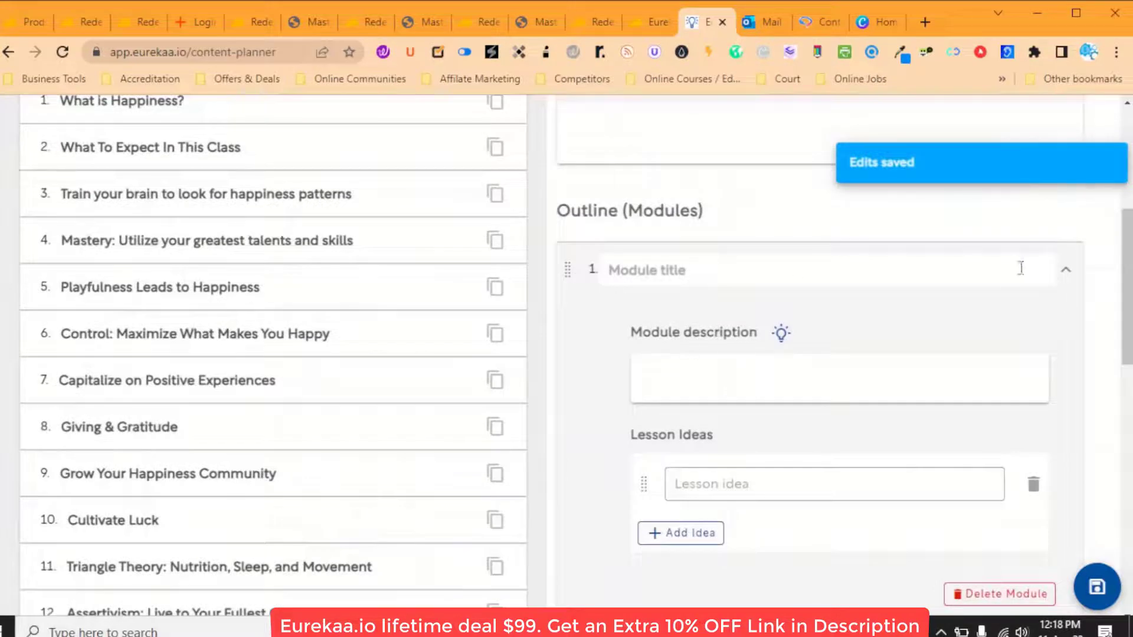
Step: Collapse the new Module 1 back to its title row
{"action": "left_click", "coordinate": [1066, 270]}
{"action": "scroll", "coordinate": [600, 329], "scroll_direction": "up", "scroll_amount": 6}
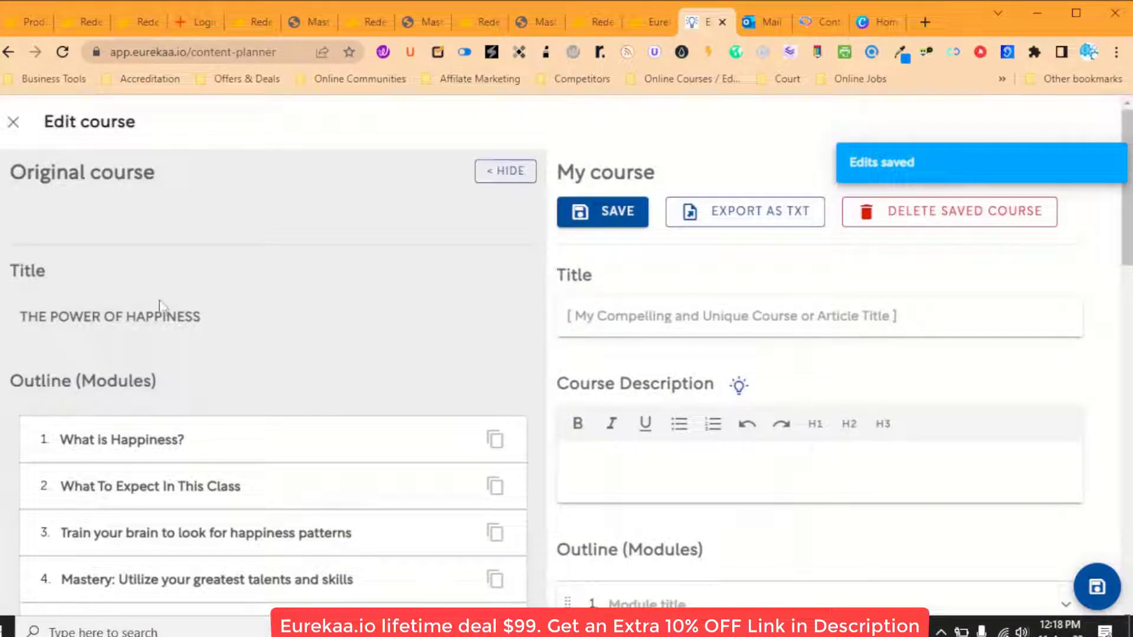
{"action": "scroll", "coordinate": [151, 387], "scroll_direction": "down", "scroll_amount": 2}
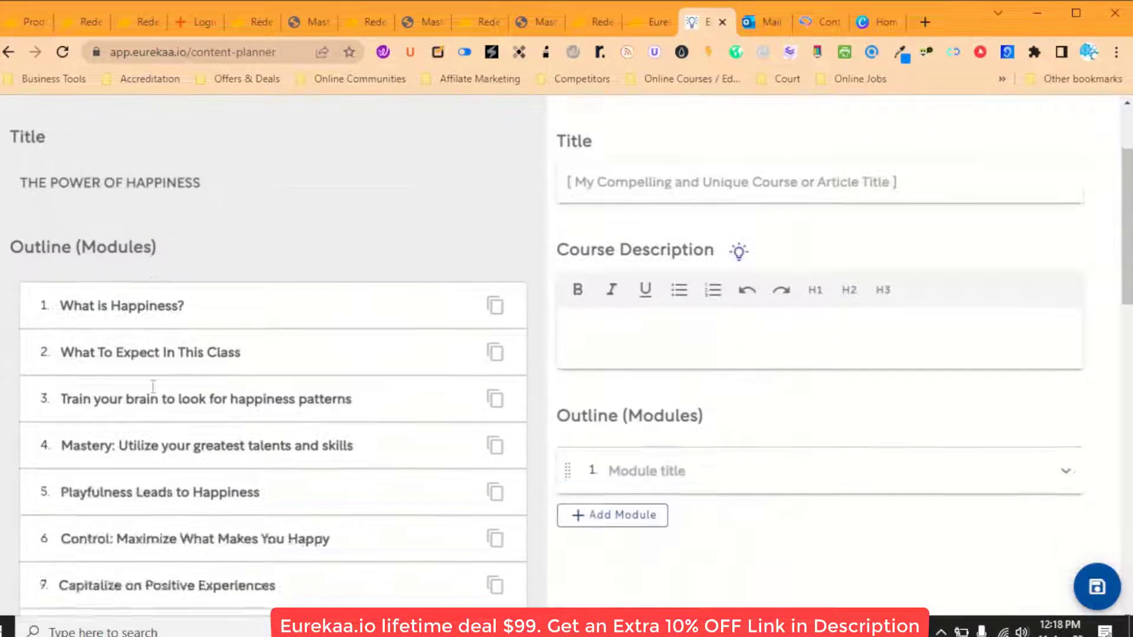
{"action": "scroll", "coordinate": [260, 431], "scroll_direction": "up", "scroll_amount": 1}
{"action": "scroll", "coordinate": [261, 432], "scroll_direction": "up", "scroll_amount": 1}
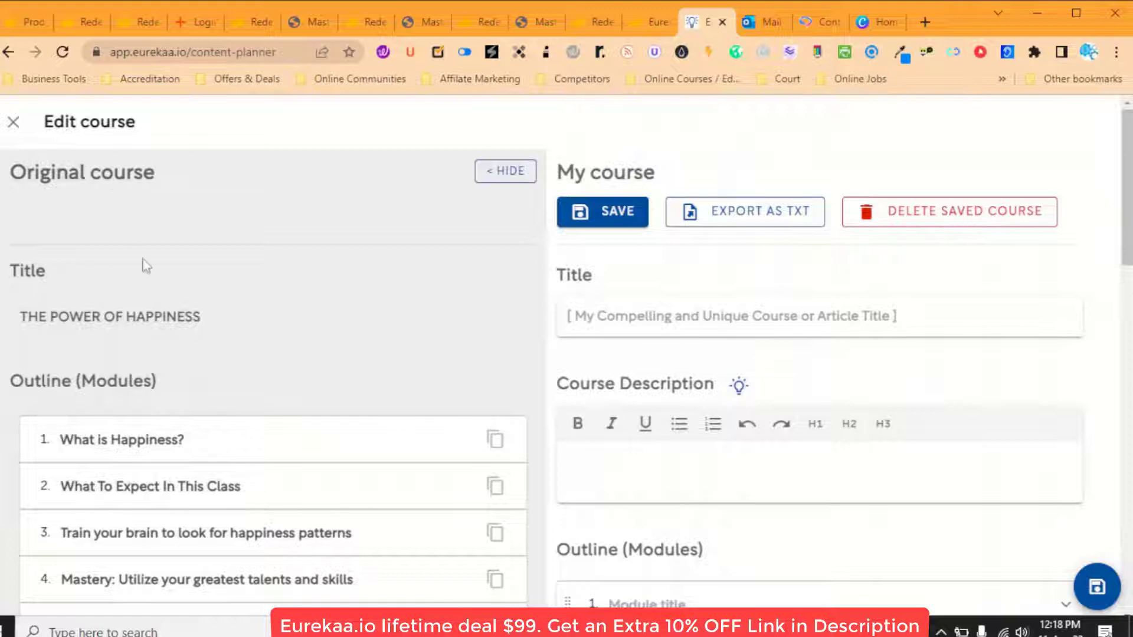
{"action": "scroll", "coordinate": [146, 266], "scroll_direction": "down", "scroll_amount": 10}
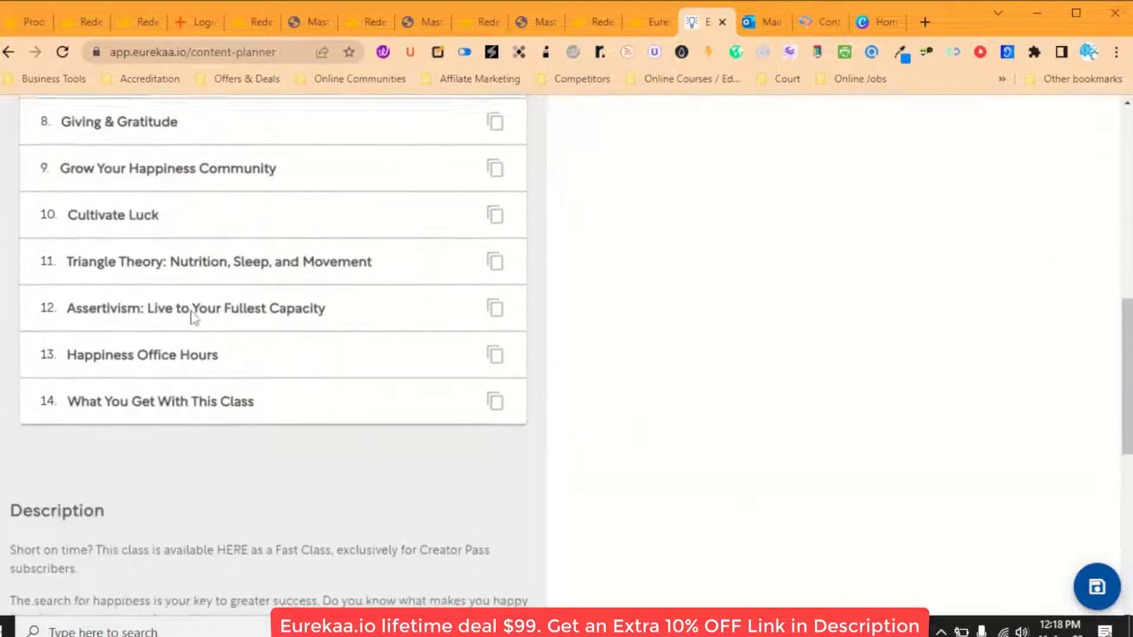
{"action": "scroll", "coordinate": [195, 318], "scroll_direction": "up", "scroll_amount": 7}
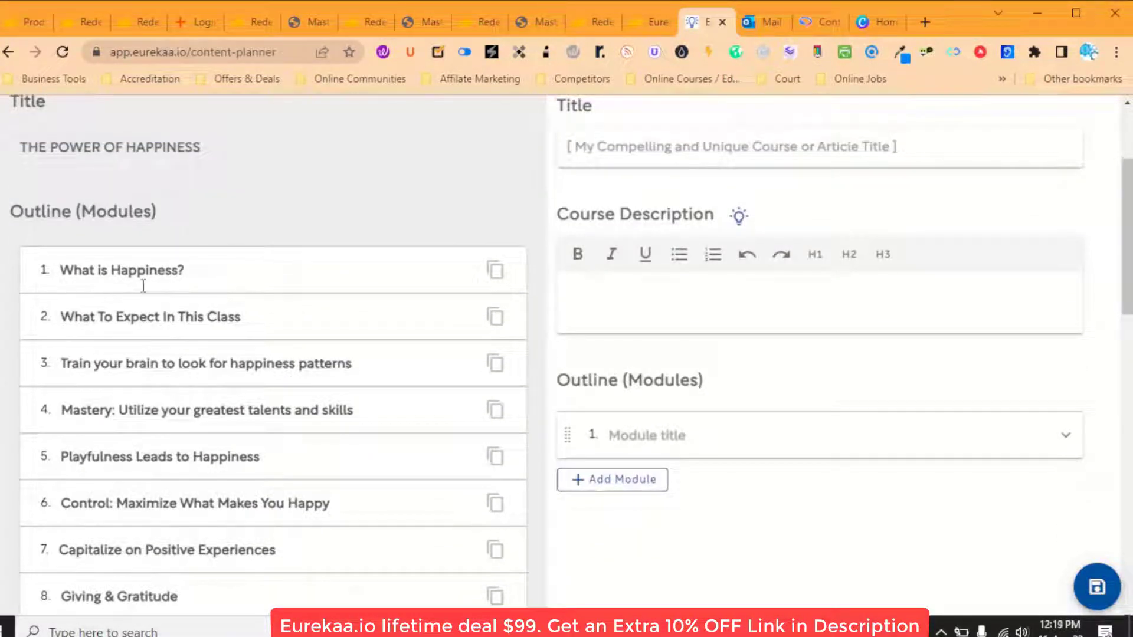
{"action": "scroll", "coordinate": [143, 285], "scroll_direction": "up", "scroll_amount": 3}
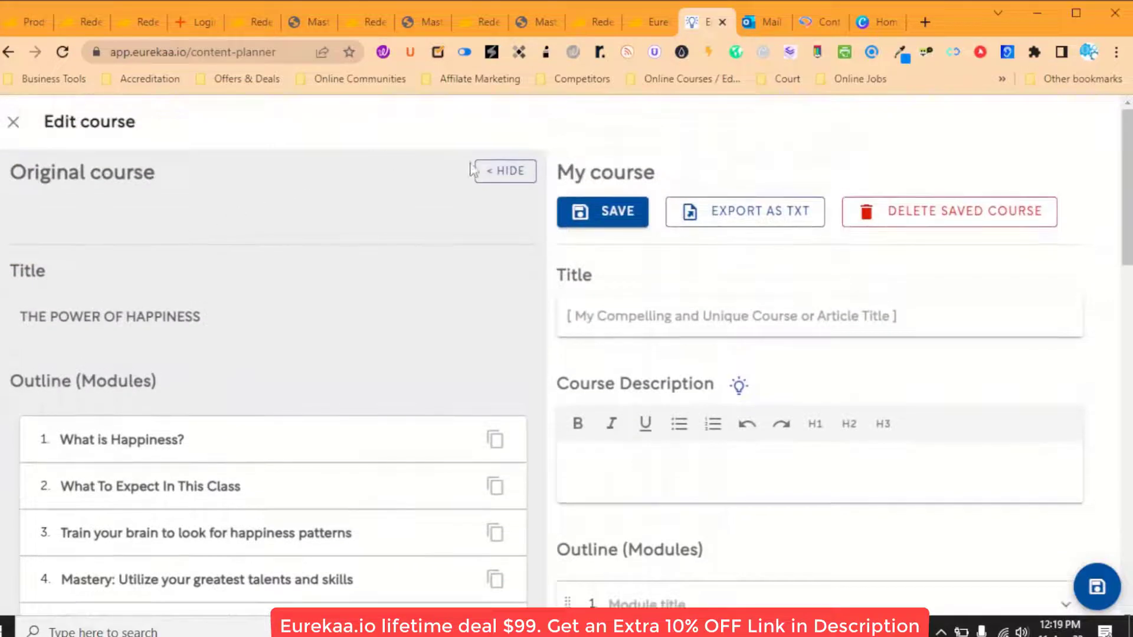
Step: Hide the original course panel, then show it again beside My course
{"action": "left_click", "coordinate": [505, 170]}
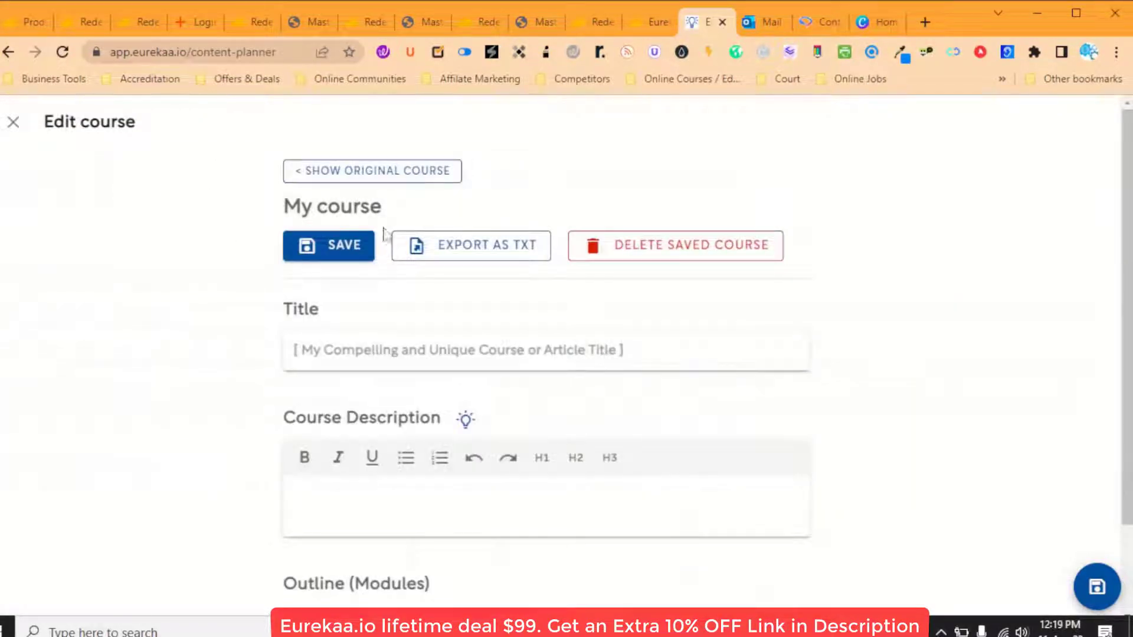
{"action": "scroll", "coordinate": [383, 233], "scroll_direction": "down", "scroll_amount": 2}
{"action": "scroll", "coordinate": [391, 213], "scroll_direction": "up", "scroll_amount": 2}
{"action": "left_click", "coordinate": [393, 176]}
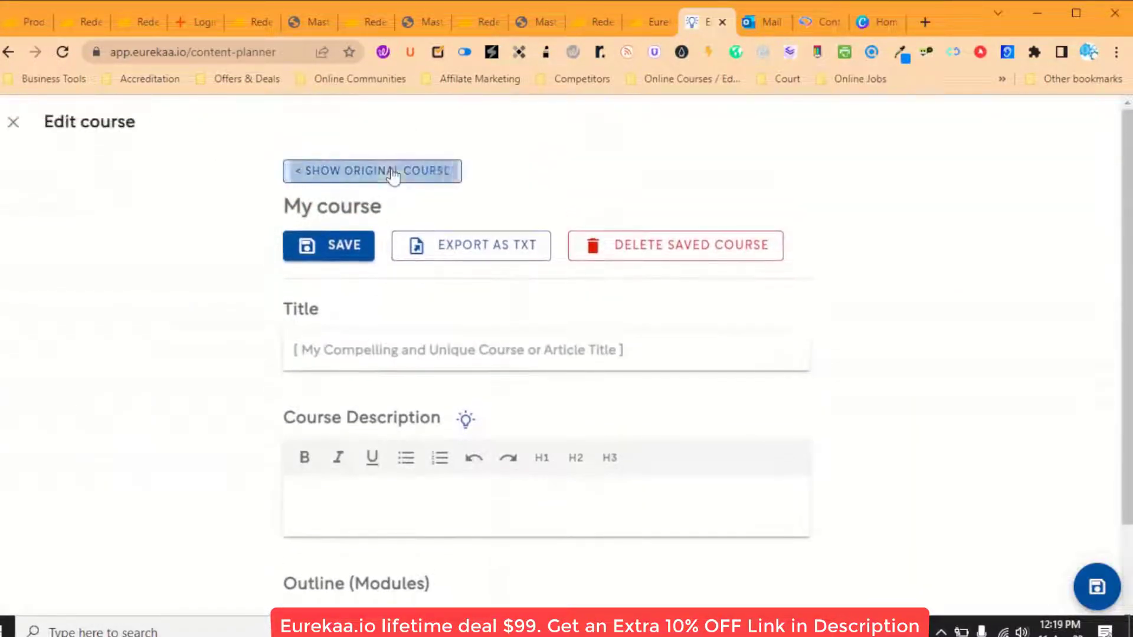
{"action": "scroll", "coordinate": [248, 403], "scroll_direction": "down", "scroll_amount": 12}
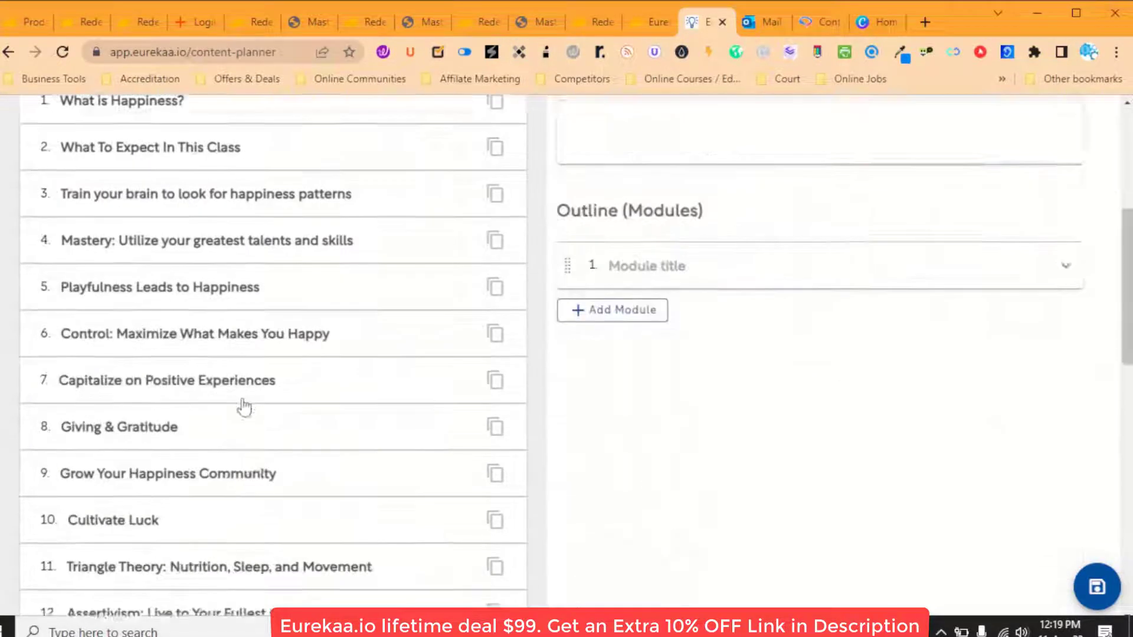
{"action": "scroll", "coordinate": [242, 403], "scroll_direction": "up", "scroll_amount": 12}
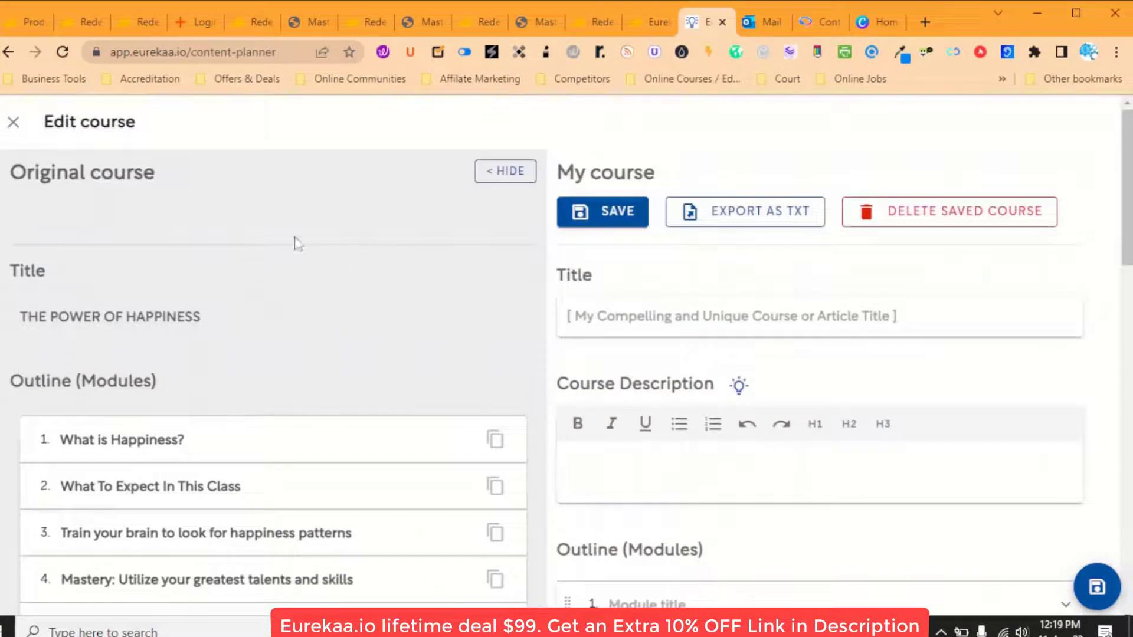
{"action": "left_click", "coordinate": [13, 122]}
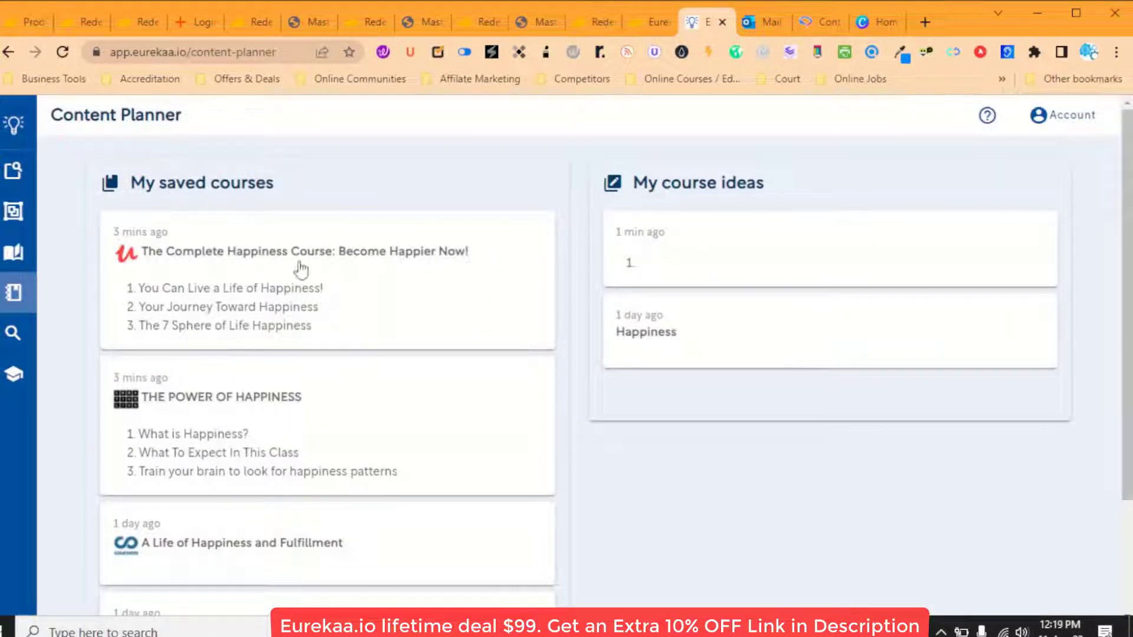
{"action": "left_click", "coordinate": [261, 534]}
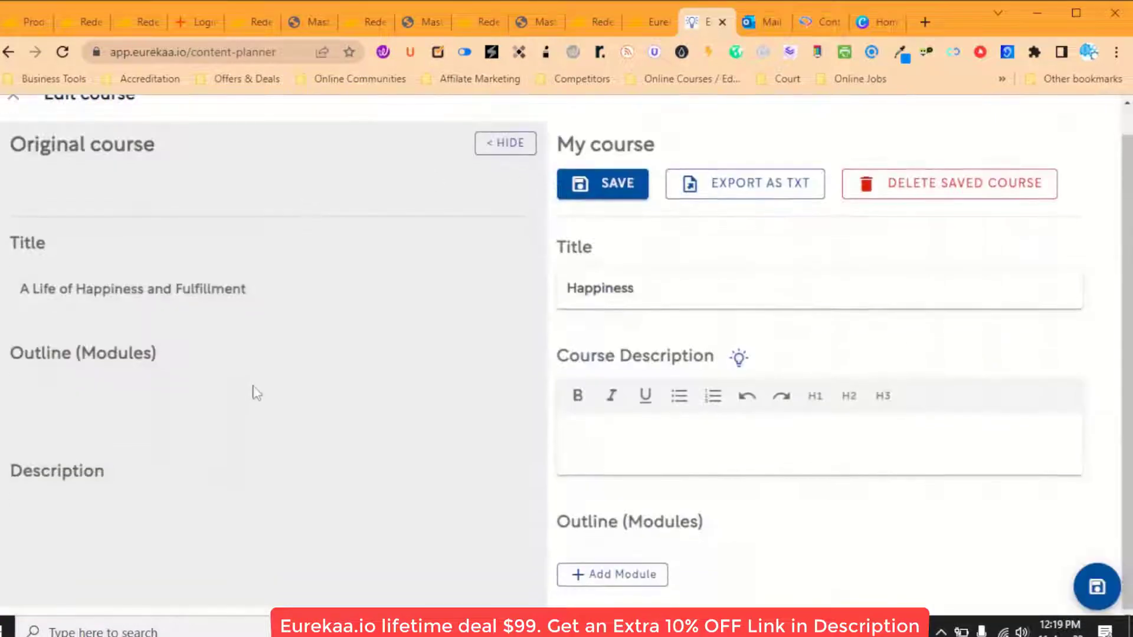
{"action": "left_click", "coordinate": [503, 176]}
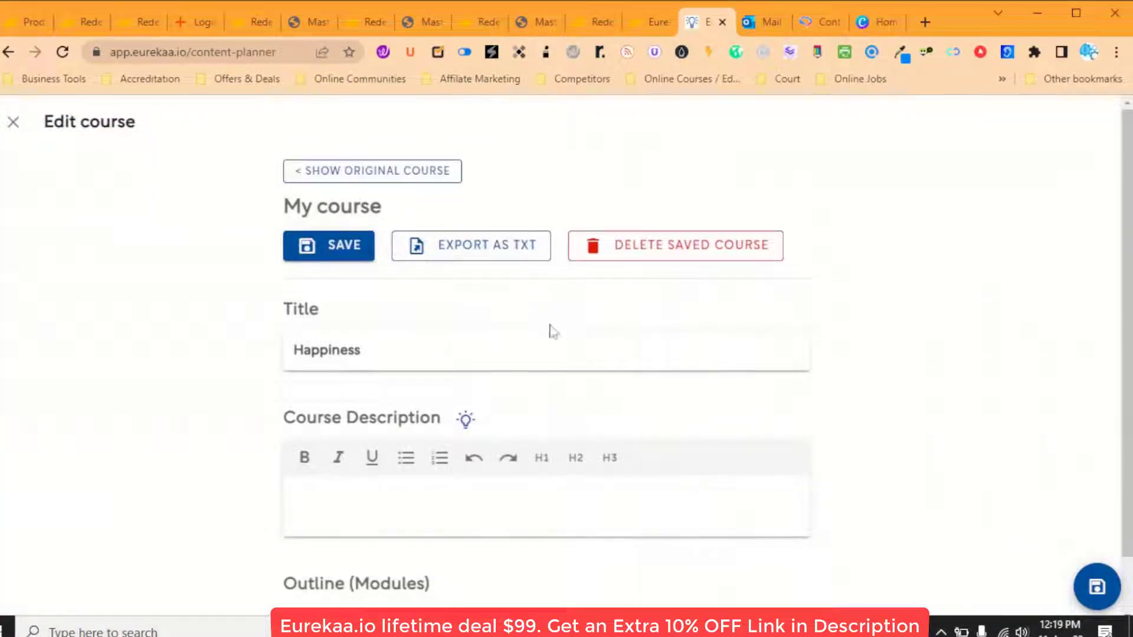
{"action": "scroll", "coordinate": [382, 411], "scroll_direction": "down", "scroll_amount": 1}
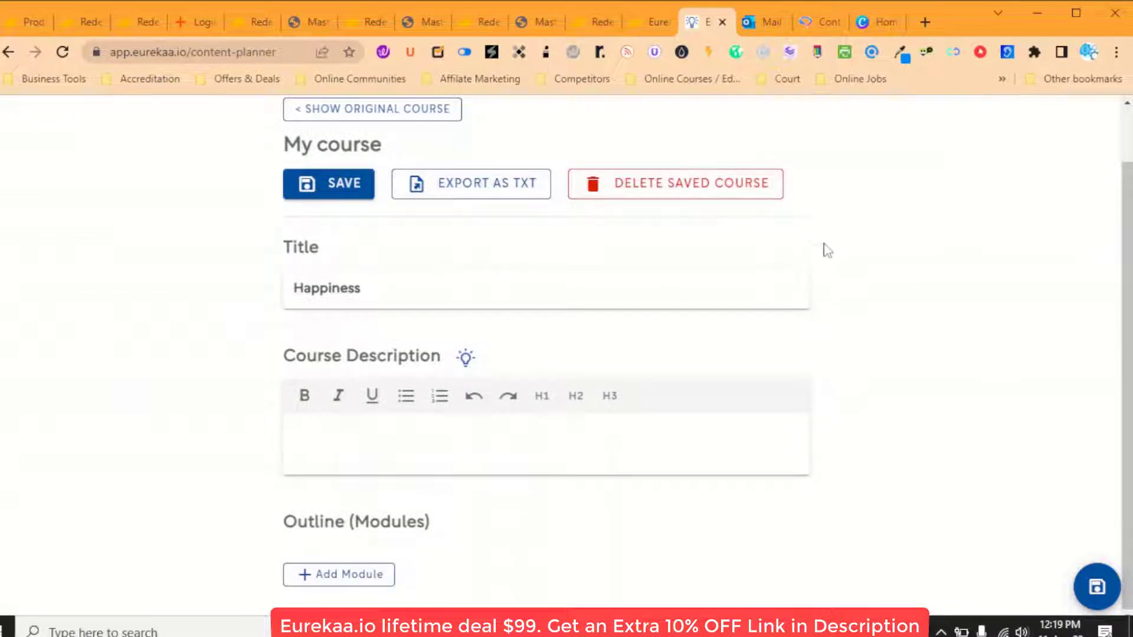
{"action": "scroll", "coordinate": [824, 248], "scroll_direction": "up", "scroll_amount": 1}
{"action": "left_click", "coordinate": [9, 119]}
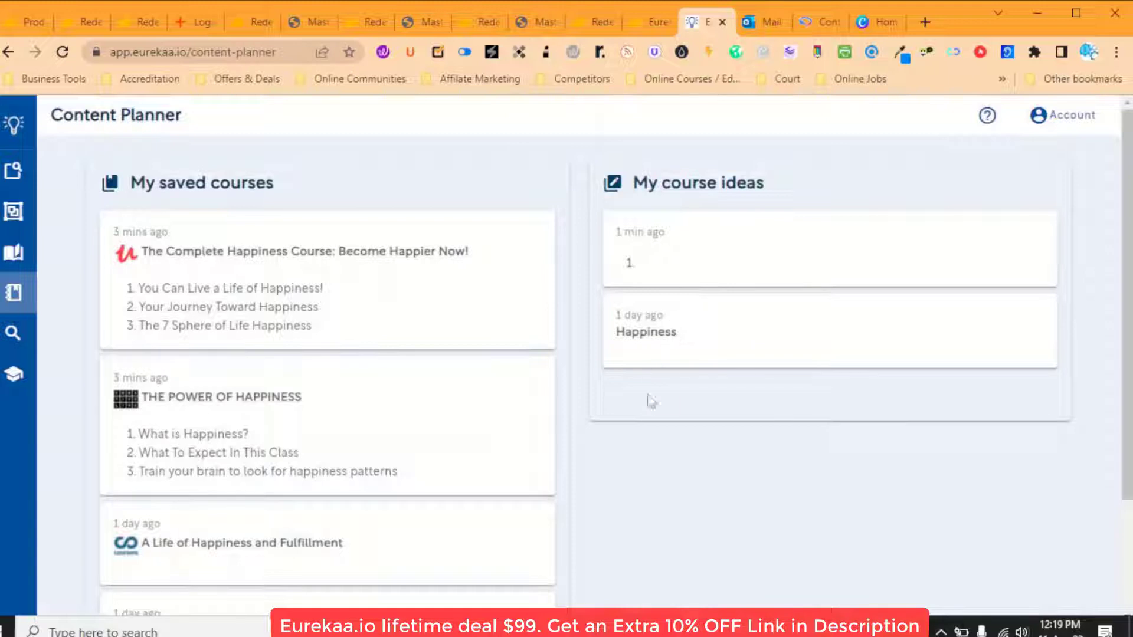
{"action": "scroll", "coordinate": [377, 387], "scroll_direction": "down", "scroll_amount": 2}
{"action": "scroll", "coordinate": [405, 437], "scroll_direction": "up", "scroll_amount": 2}
{"action": "mouse_move", "coordinate": [55, 332]}
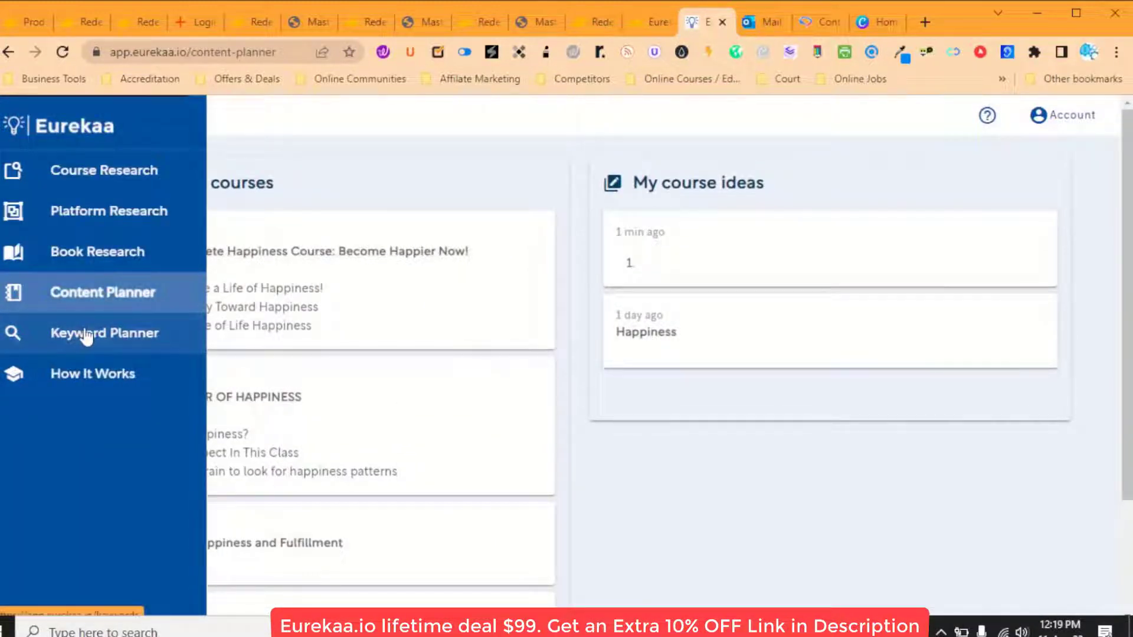
Step: Search the Keyword Planner for 'happiness', led by 'happier' at 2,240,000 monthly searches
{"action": "left_click", "coordinate": [86, 336]}
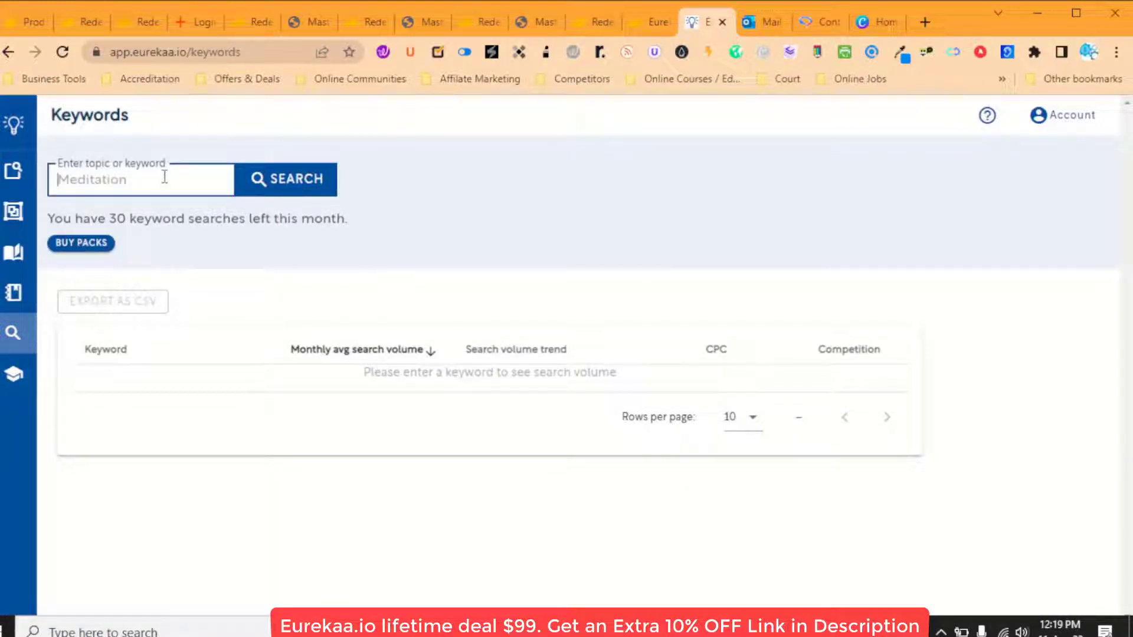
{"action": "type", "text": "h"}
{"action": "key", "text": "BackSpace"}
{"action": "type", "text": "happiness"}
{"action": "left_click", "coordinate": [292, 178]}
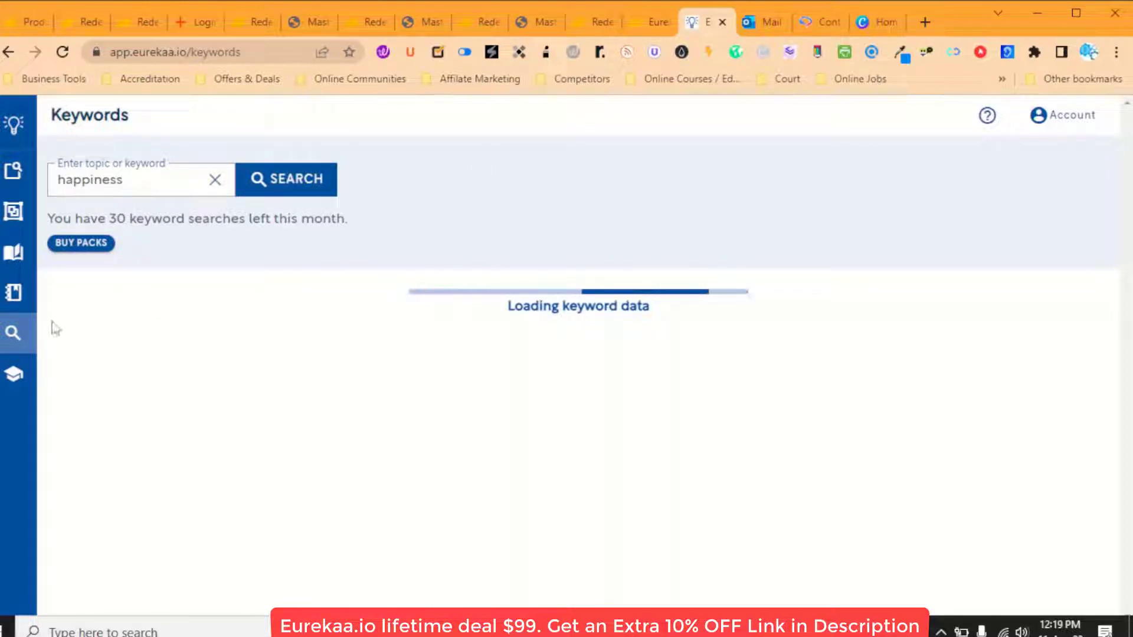
{"action": "mouse_move", "coordinate": [51, 331]}
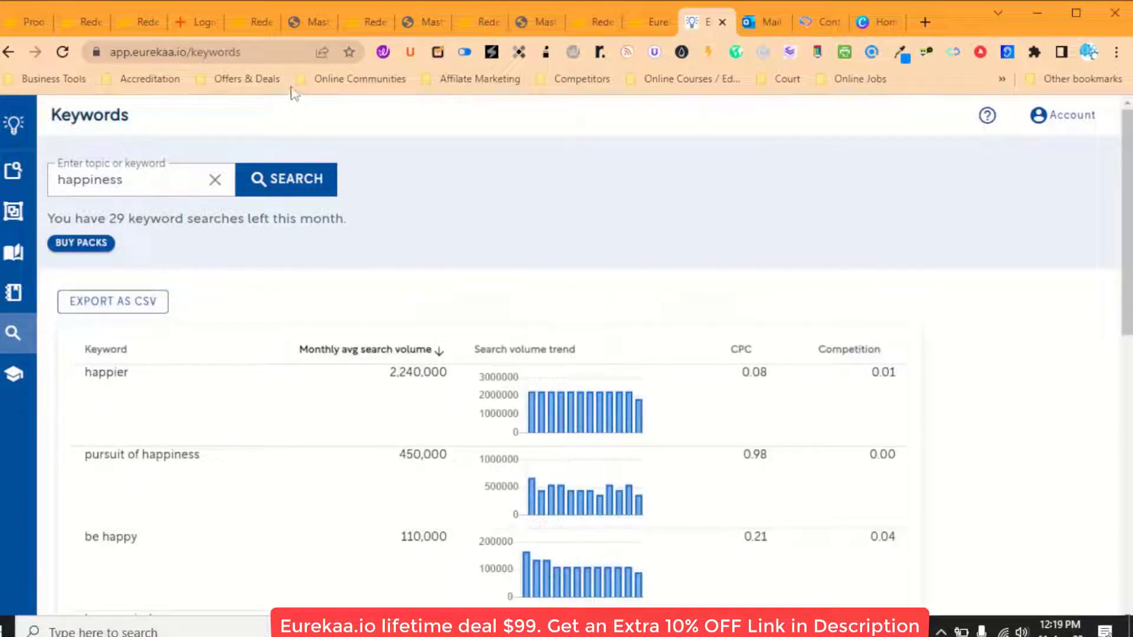
Step: Export the happiness keyword results as data (2).csv and open the downloaded file
{"action": "mouse_move", "coordinate": [21, 168]}
{"action": "scroll", "coordinate": [442, 284], "scroll_direction": "down", "scroll_amount": 1}
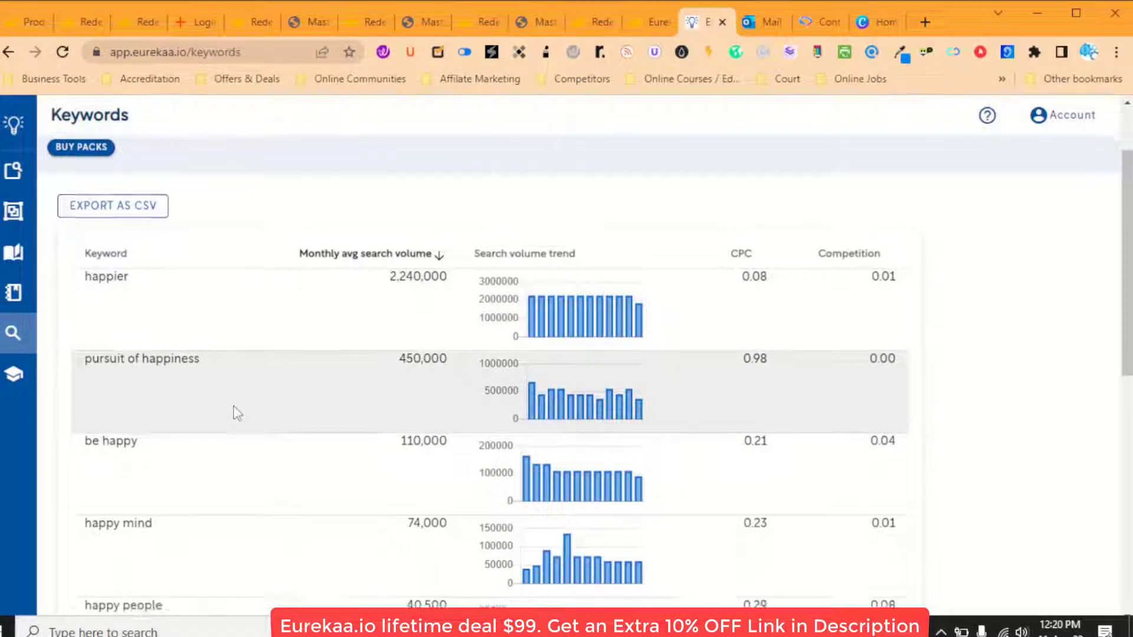
{"action": "scroll", "coordinate": [241, 417], "scroll_direction": "down", "scroll_amount": 10}
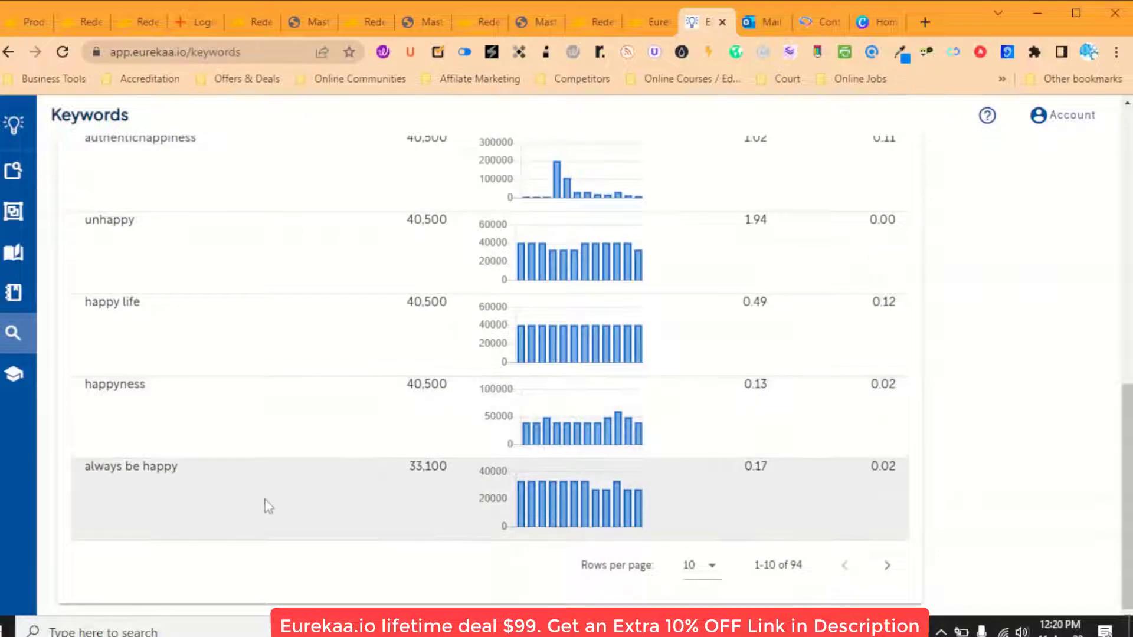
{"action": "scroll", "coordinate": [173, 435], "scroll_direction": "up", "scroll_amount": 6}
{"action": "scroll", "coordinate": [172, 424], "scroll_direction": "up", "scroll_amount": 5}
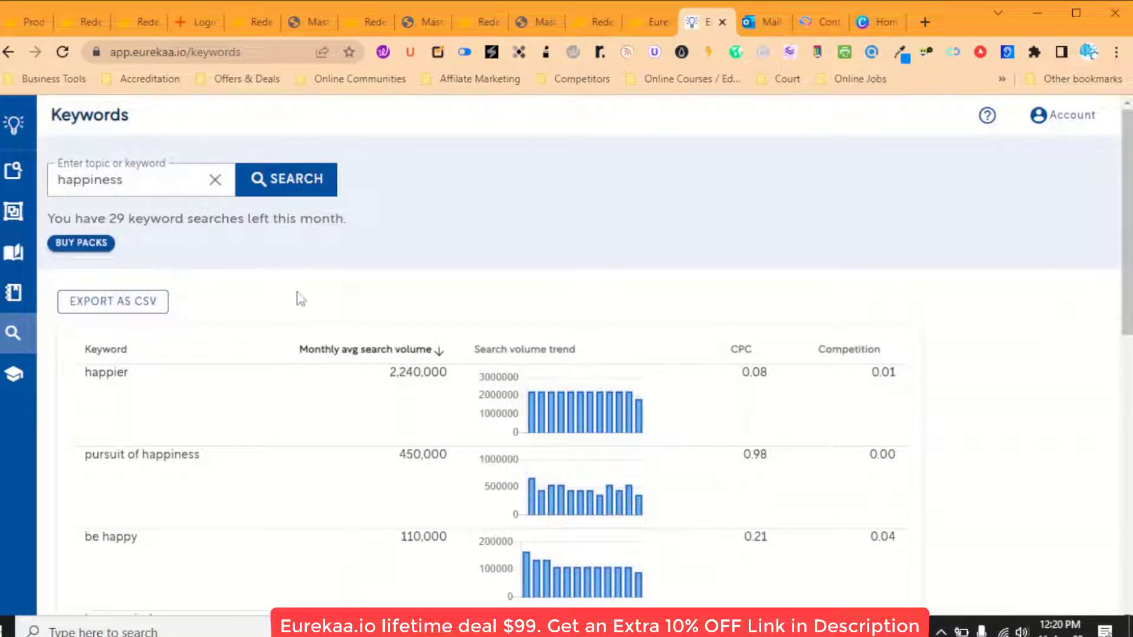
{"action": "scroll", "coordinate": [299, 298], "scroll_direction": "down", "scroll_amount": 9}
{"action": "scroll", "coordinate": [298, 299], "scroll_direction": "up", "scroll_amount": 8}
{"action": "left_click", "coordinate": [118, 254]}
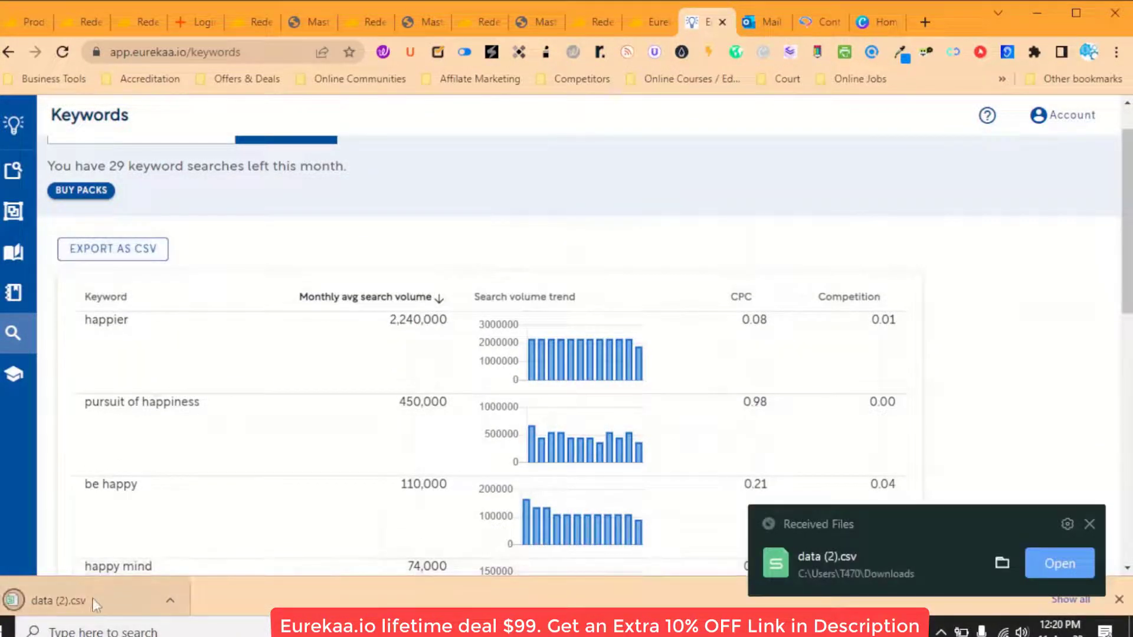
{"action": "left_click", "coordinate": [94, 602]}
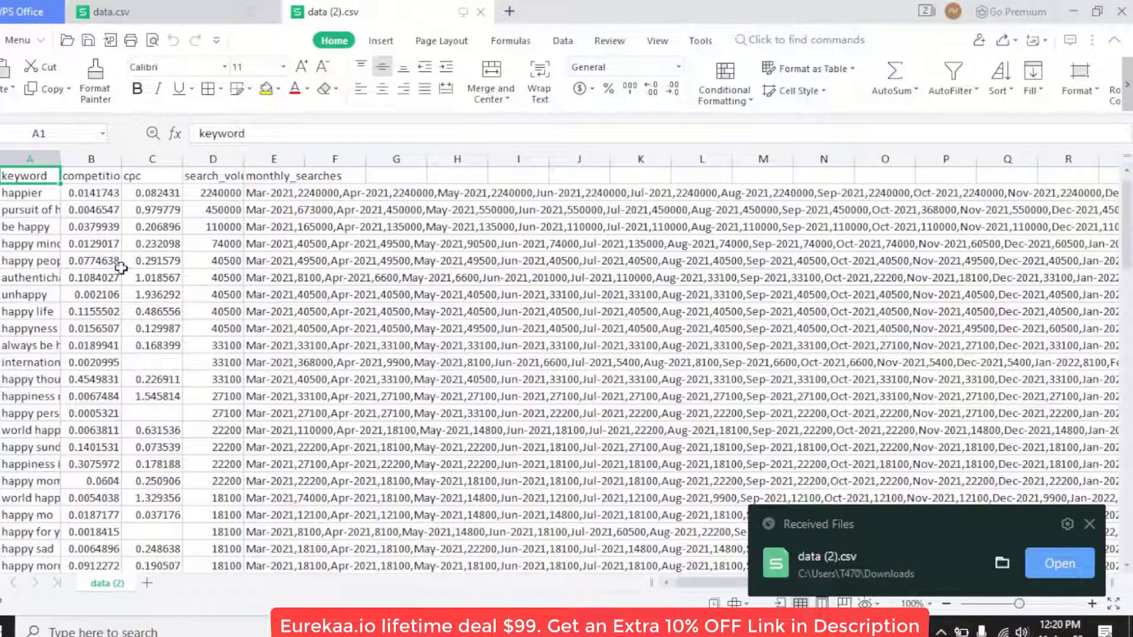
Step: Autofit columns A–E in data (2).csv to fit keyword, competition, cpc, search_volume and monthly_searches values
{"action": "double_click", "coordinate": [60, 159]}
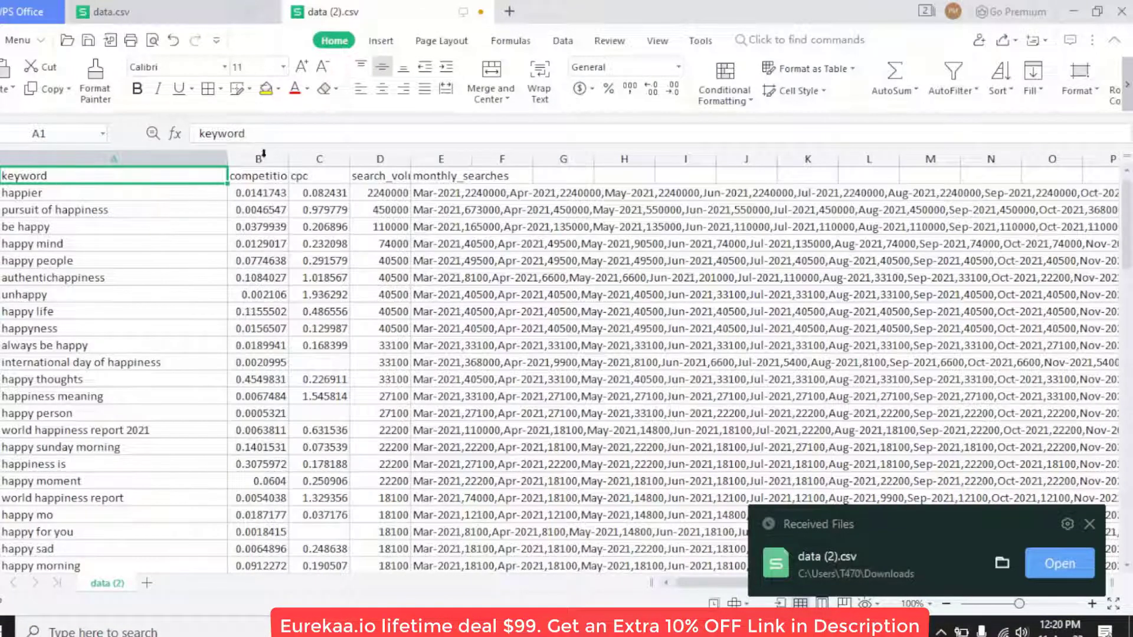
{"action": "double_click", "coordinate": [290, 158]}
{"action": "double_click", "coordinate": [363, 158]}
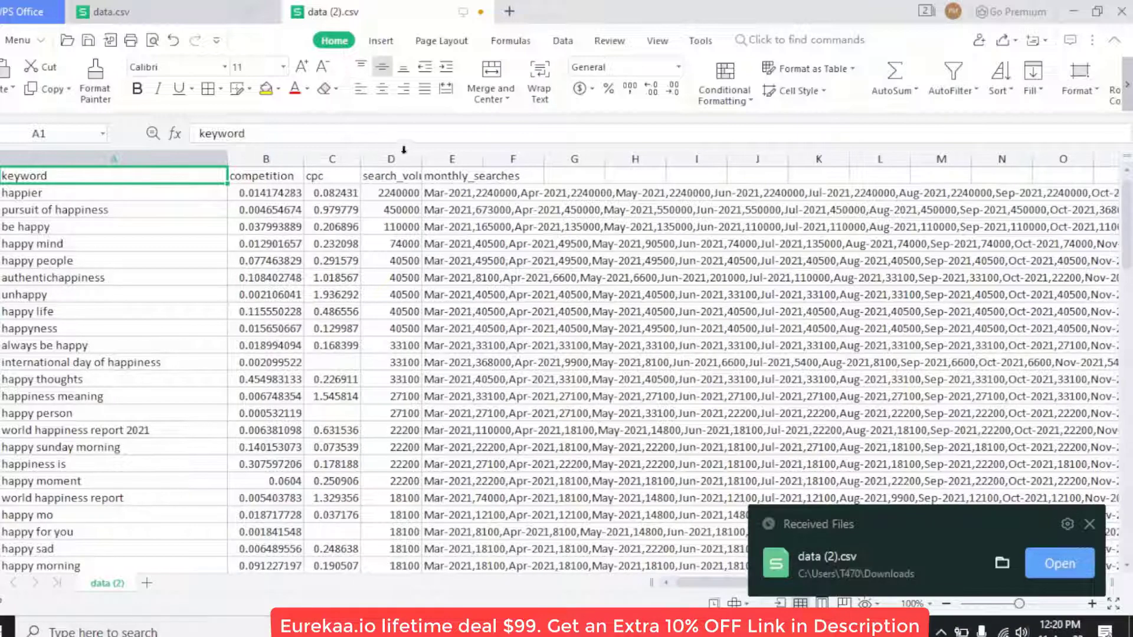
{"action": "double_click", "coordinate": [420, 157]}
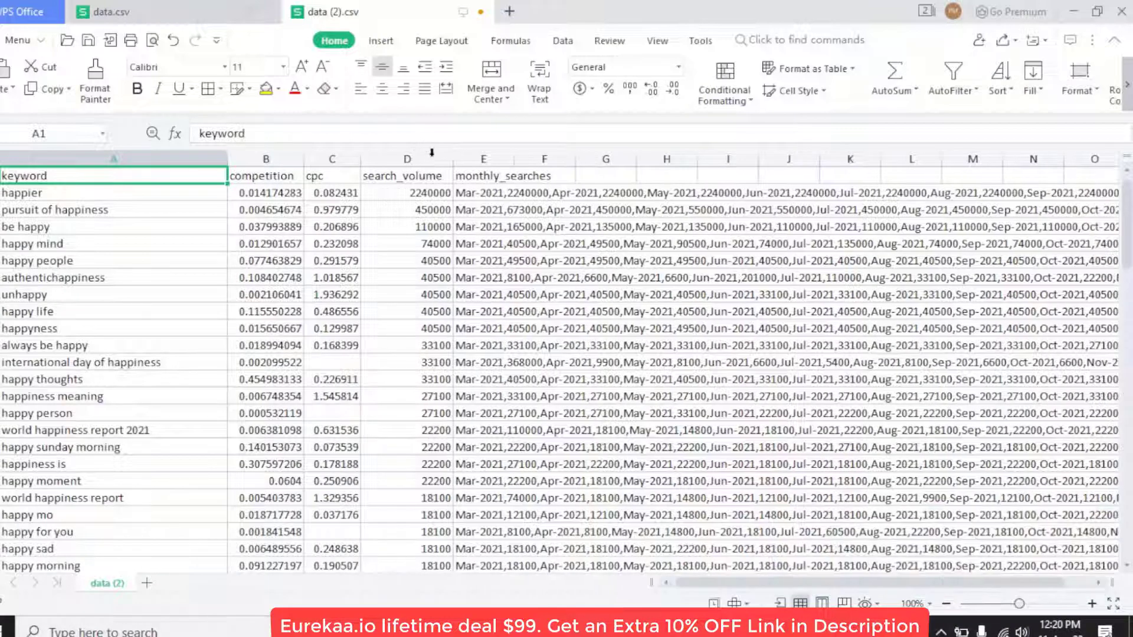
{"action": "double_click", "coordinate": [517, 157]}
{"action": "scroll", "coordinate": [701, 298], "scroll_direction": "down", "scroll_amount": 10}
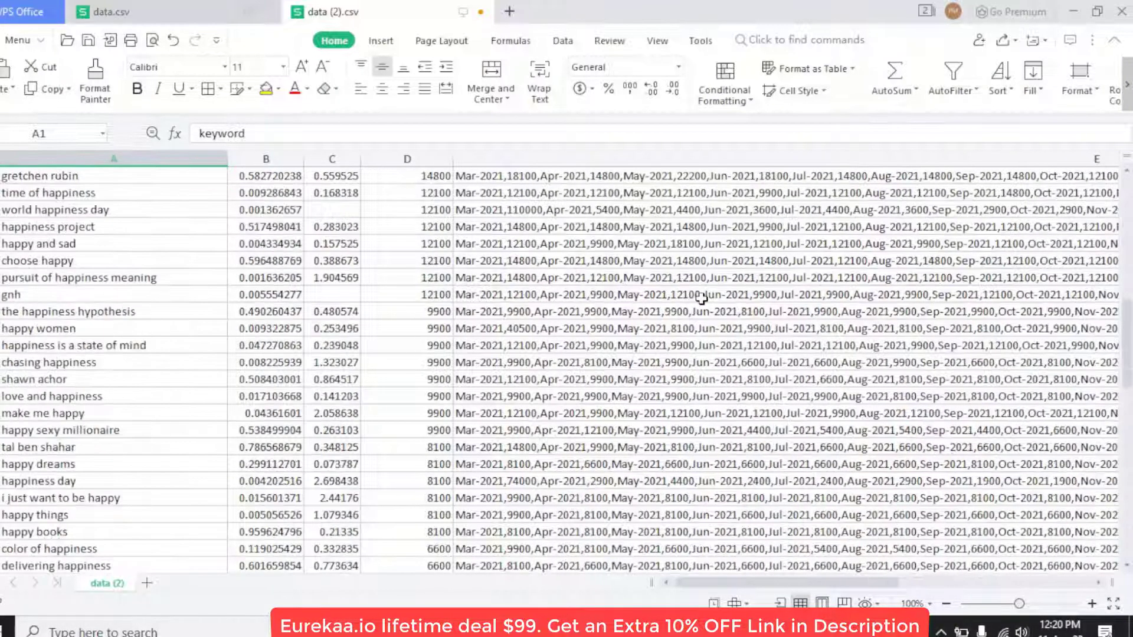
{"action": "scroll", "coordinate": [701, 298], "scroll_direction": "up", "scroll_amount": 10}
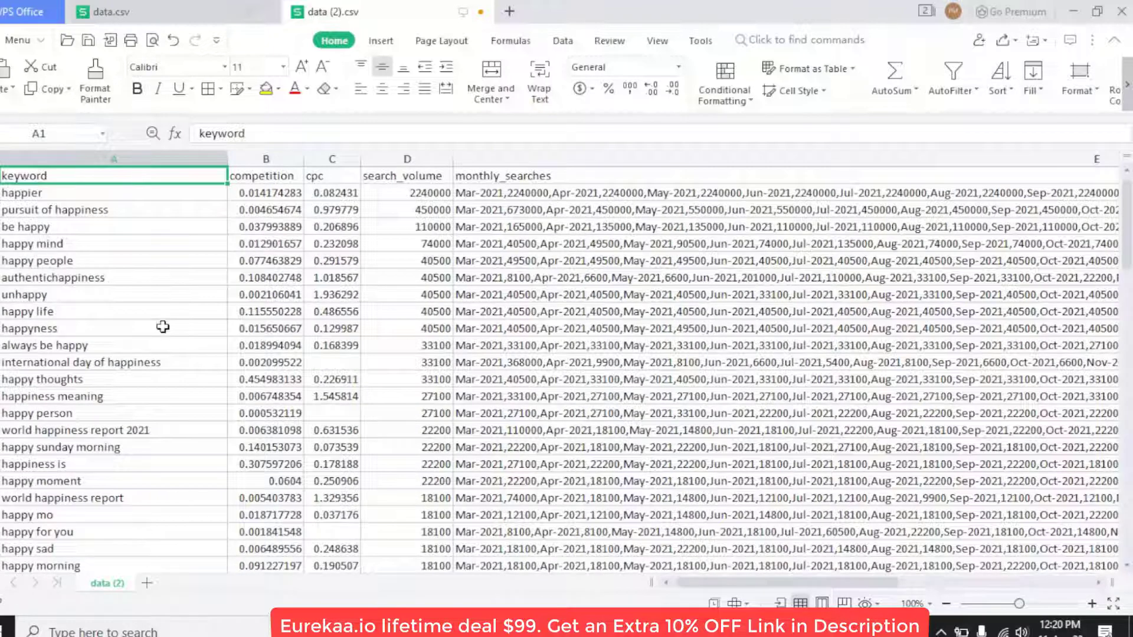
Step: Check the data.csv course sheet's header row, then return to data (2).csv and Chrome
{"action": "left_click", "coordinate": [197, 13]}
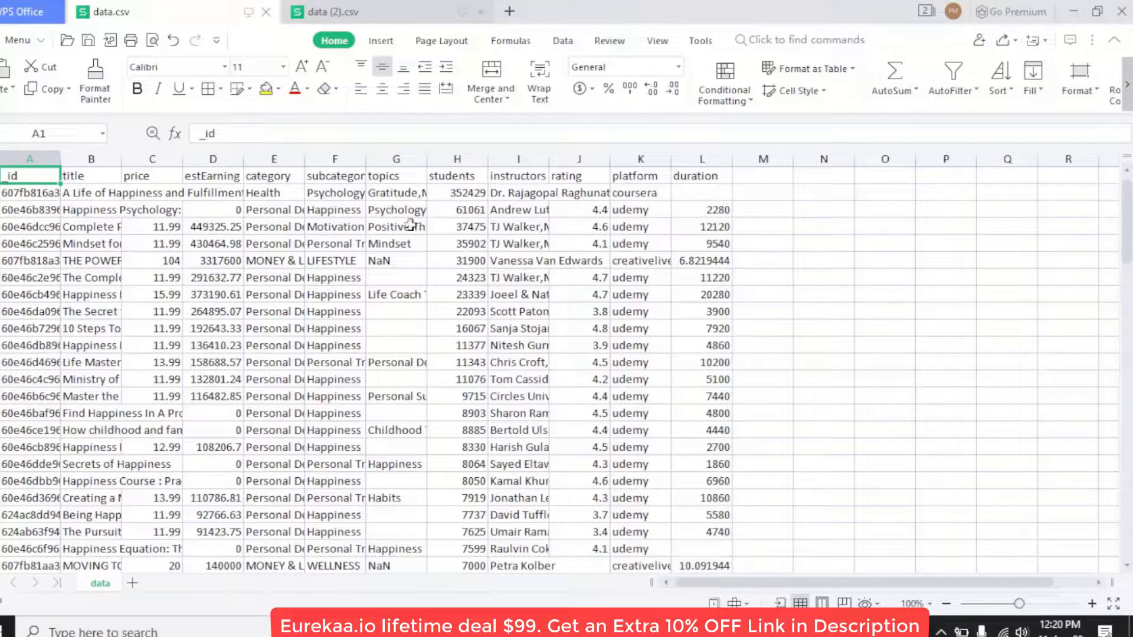
{"action": "scroll", "coordinate": [405, 316], "scroll_direction": "down", "scroll_amount": 10}
{"action": "scroll", "coordinate": [405, 316], "scroll_direction": "up", "scroll_amount": 10}
{"action": "key", "text": "ctrl+Right"}
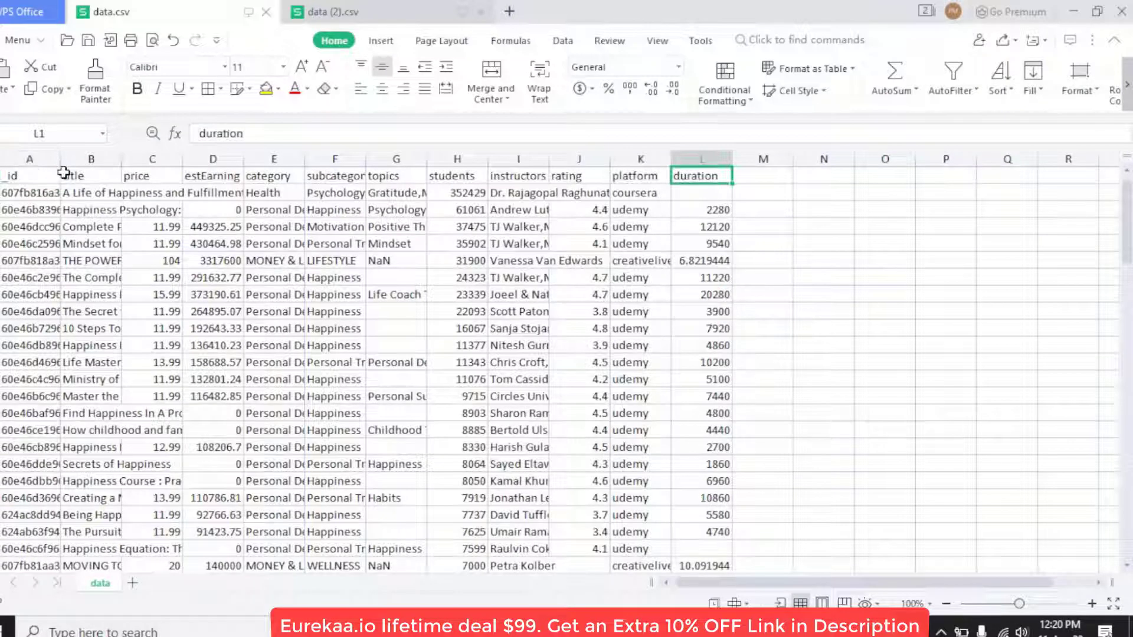
{"action": "left_click", "coordinate": [362, 12]}
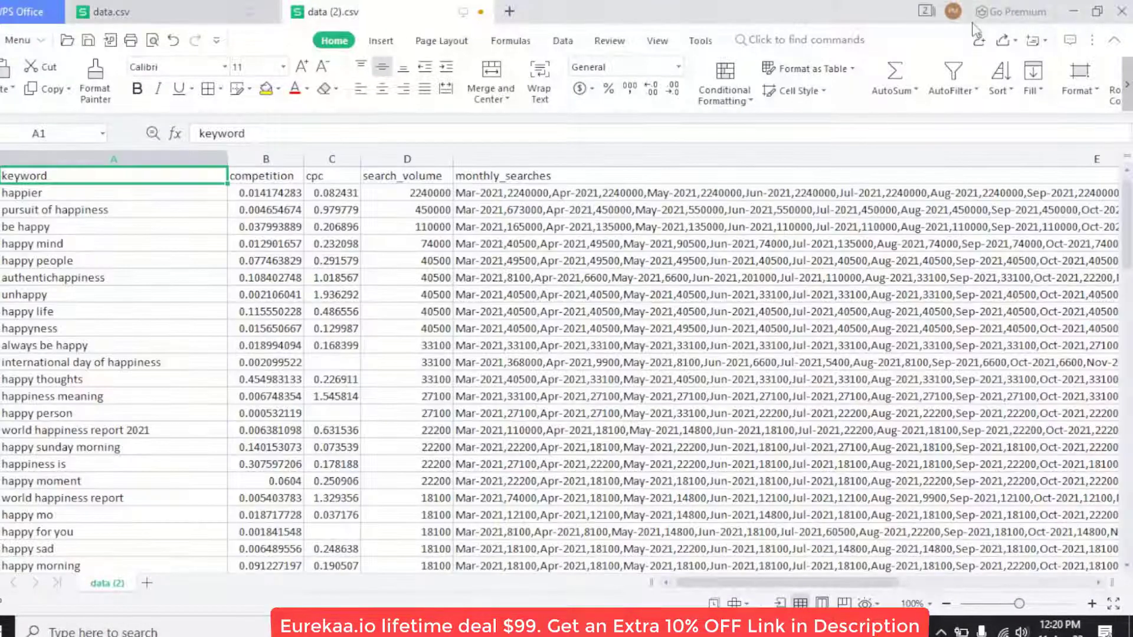
{"action": "key", "text": "alt+Tab"}
{"action": "mouse_move", "coordinate": [20, 375]}
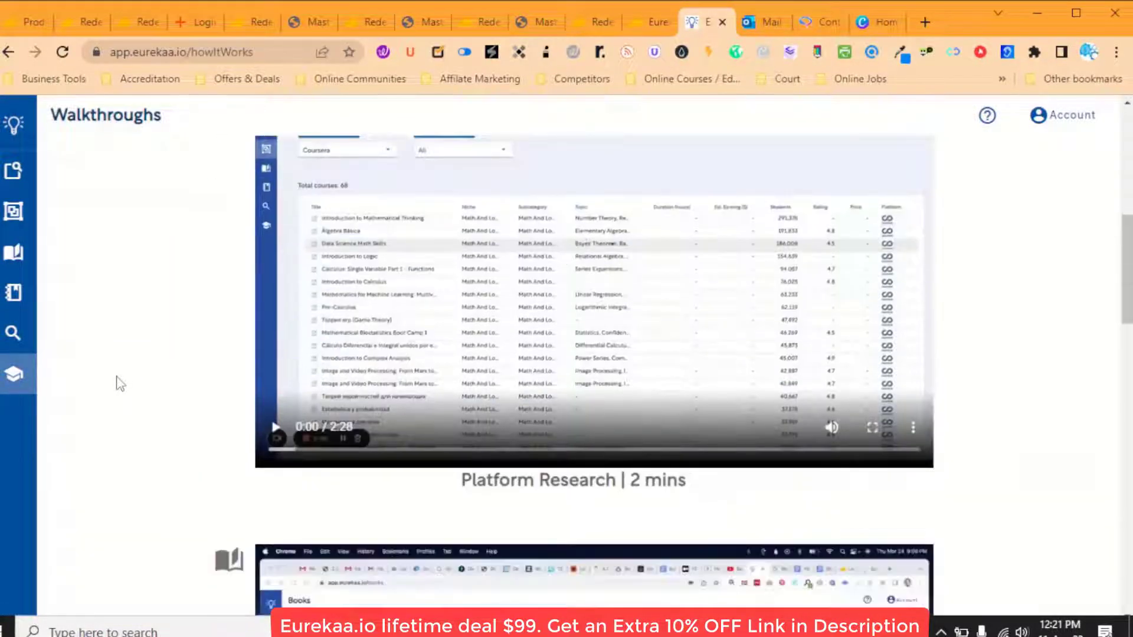
{"action": "scroll", "coordinate": [121, 382], "scroll_direction": "down", "scroll_amount": 5}
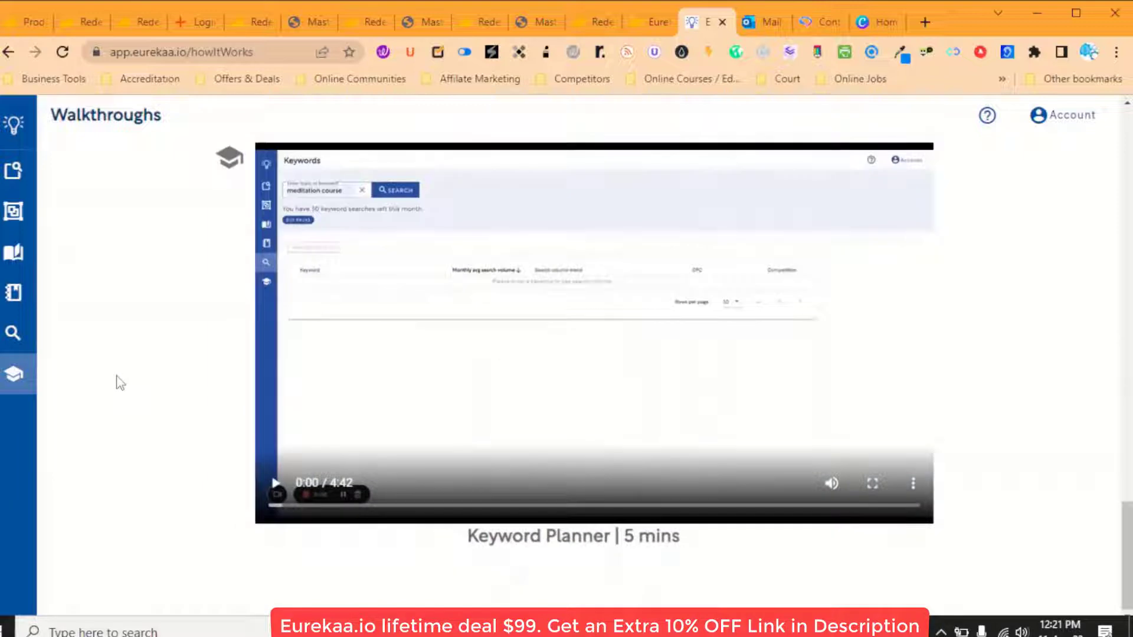
Step: Scroll through the walkthrough videos and back up to the Course Research (13 mins) tutorial
{"action": "scroll", "coordinate": [120, 418], "scroll_direction": "up", "scroll_amount": 10}
{"action": "scroll", "coordinate": [120, 418], "scroll_direction": "up", "scroll_amount": 5}
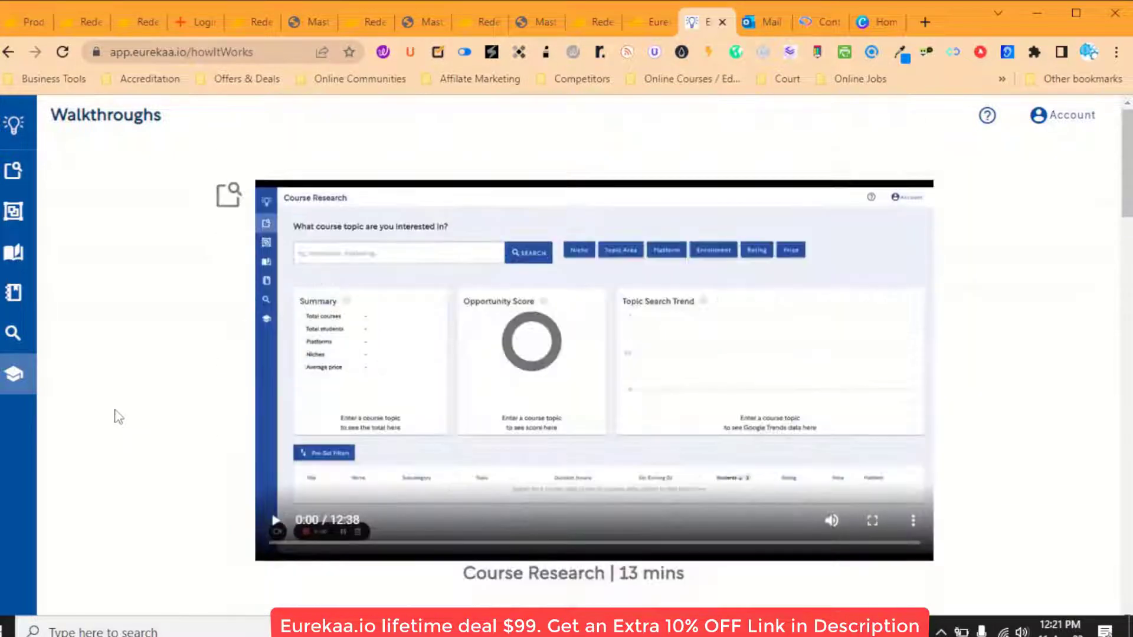